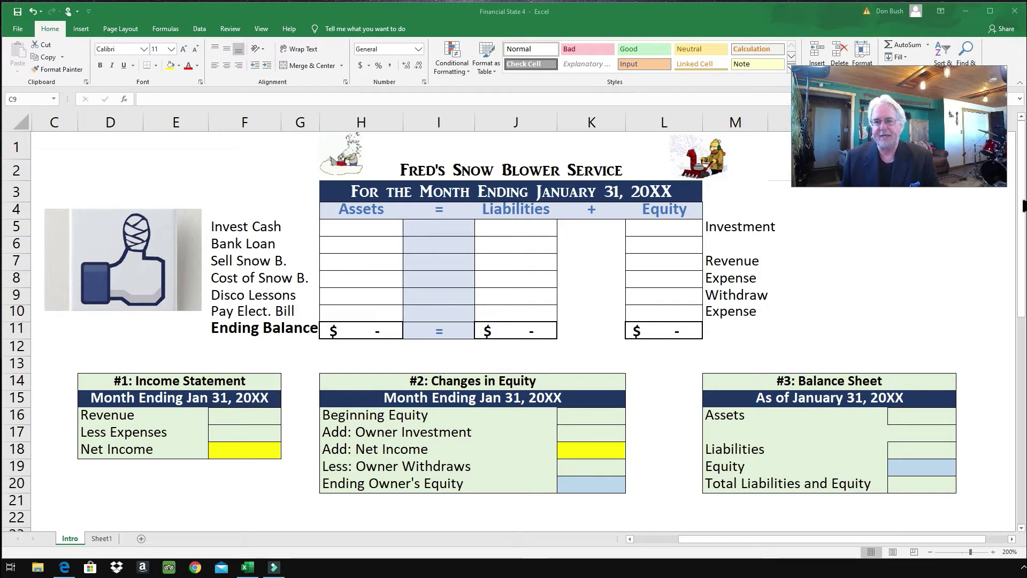
{"action": "left_click", "coordinate": [1022, 281]}
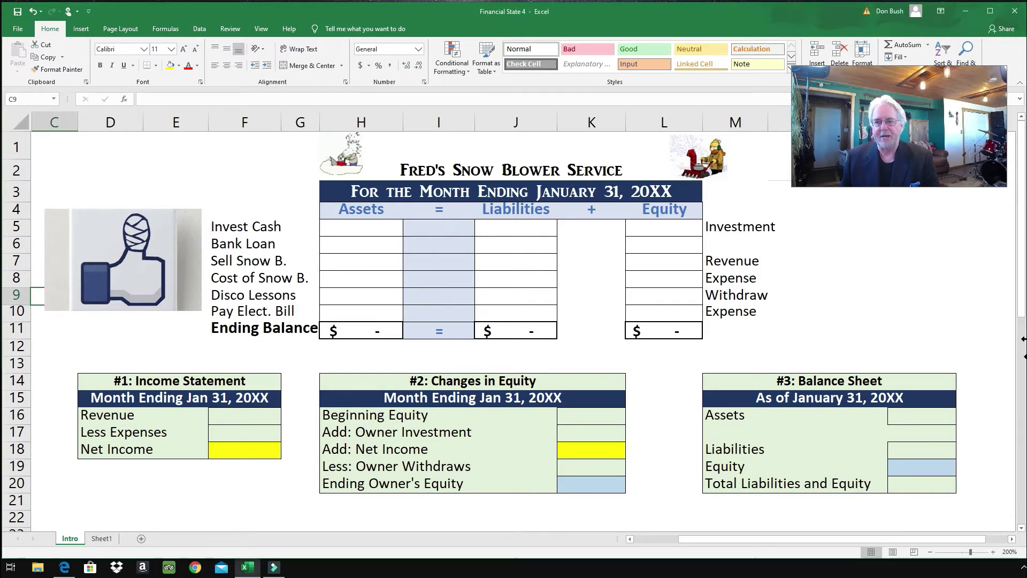
{"action": "mouse_move", "coordinate": [1023, 314]}
{"action": "left_mouse_down"}
{"action": "mouse_move", "coordinate": [1019, 499]}
{"action": "mouse_move", "coordinate": [1021, 309]}
{"action": "left_mouse_up"}
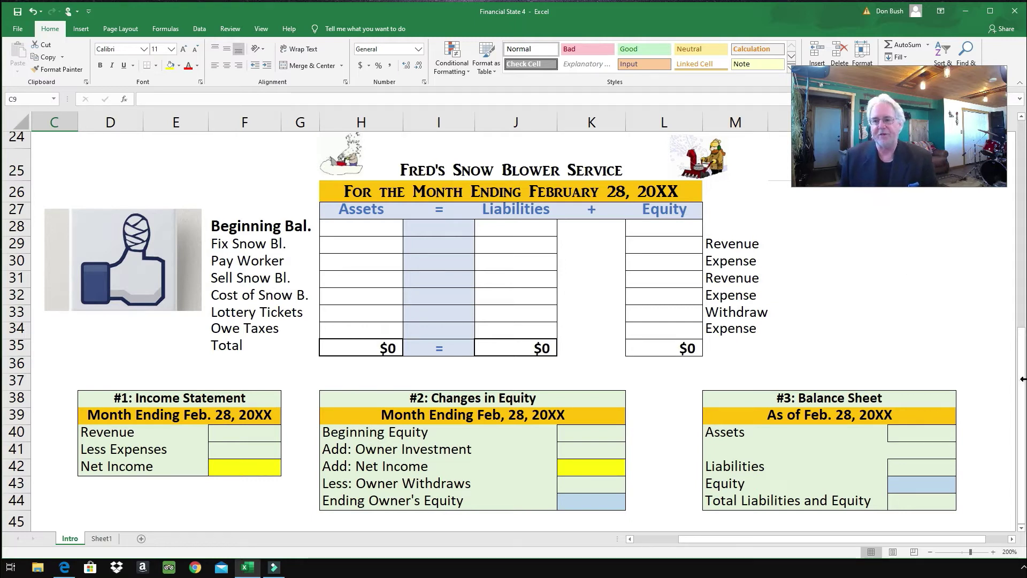
{"action": "left_click_drag", "start_coordinate": [1023, 380], "coordinate": [1021, 143]}
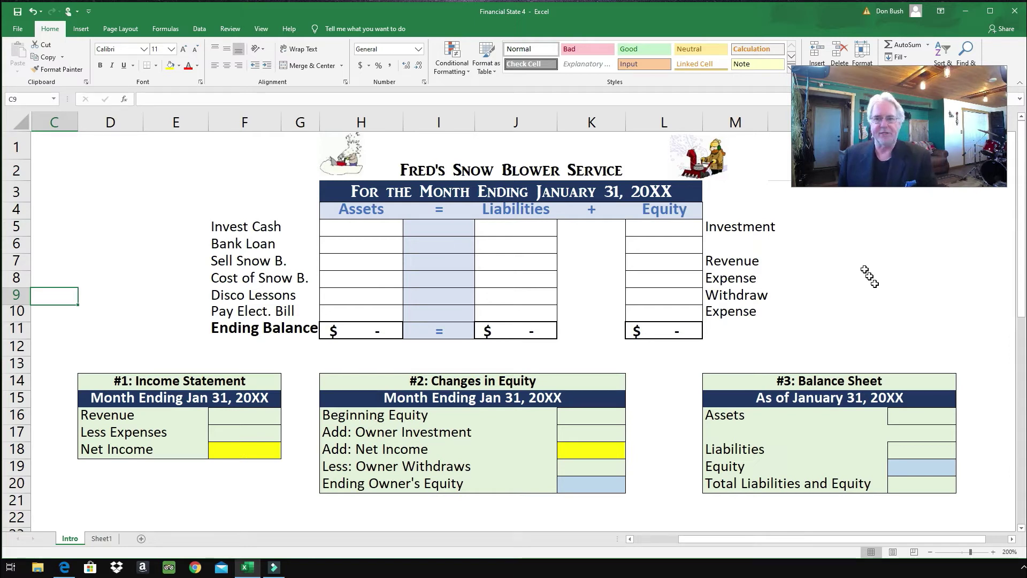
Record the January cash investment in the Invest Cash row as 10,000 under both Assets and Equity
{"action": "left_click", "coordinate": [382, 231]}
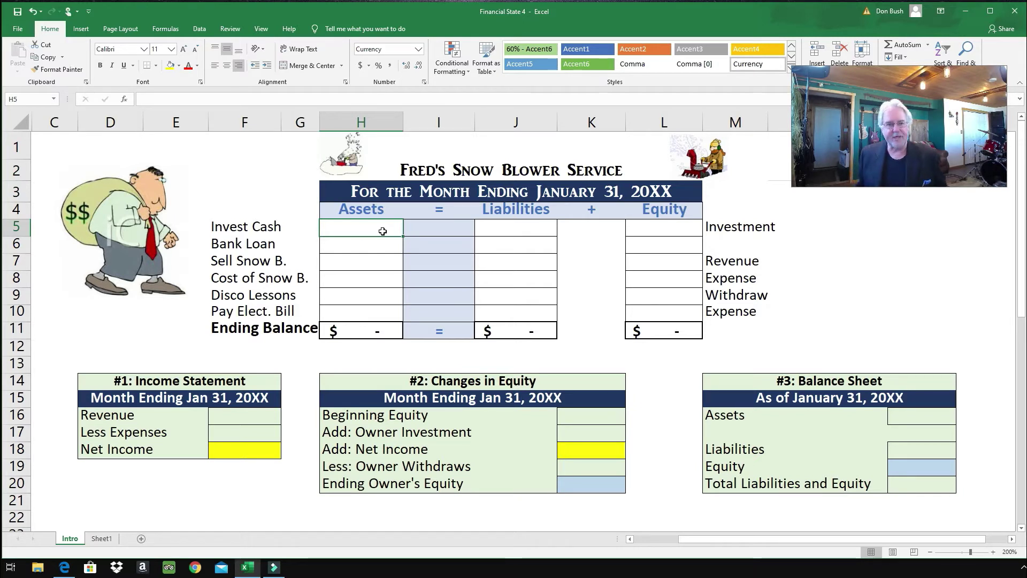
{"action": "type", "text": "10,0"}
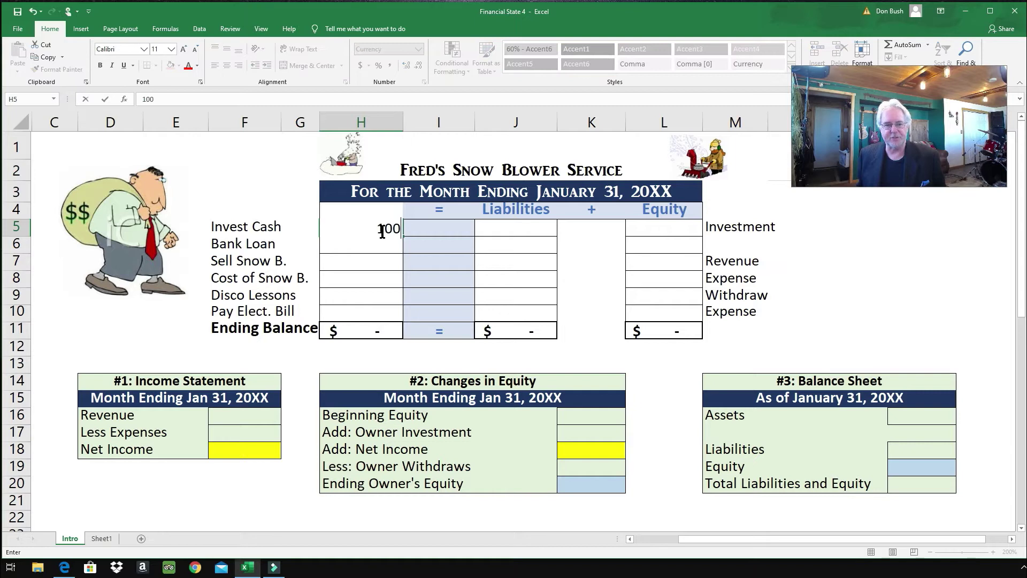
{"action": "type", "text": "00"}
{"action": "key", "text": "Tab"}
{"action": "key", "text": "Tab"}
{"action": "key", "text": "Tab"}
{"action": "key", "text": "Tab"}
{"action": "type", "text": "10000"}
{"action": "key", "text": "ctrl+Return"}
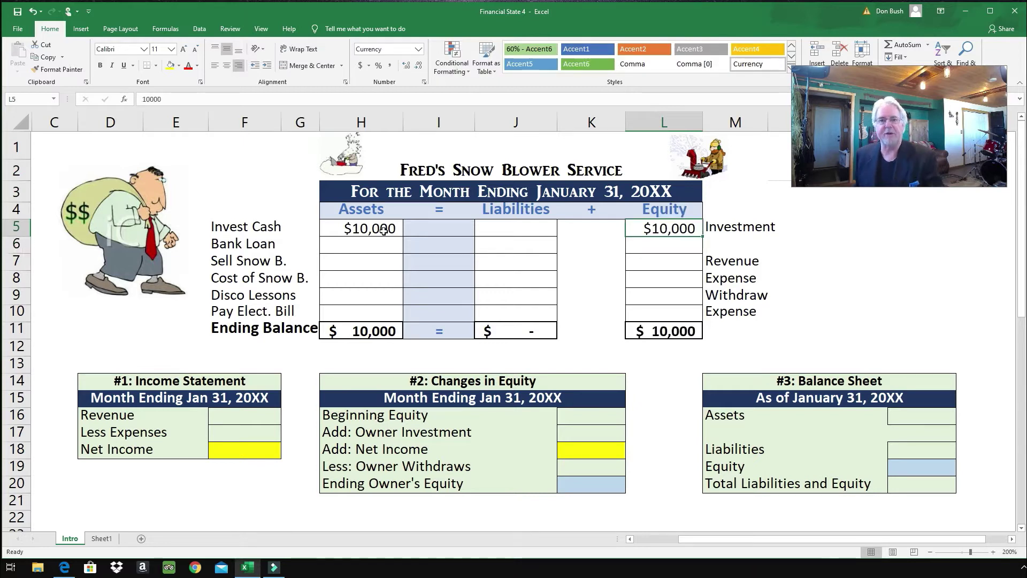
{"action": "left_click", "coordinate": [750, 230]}
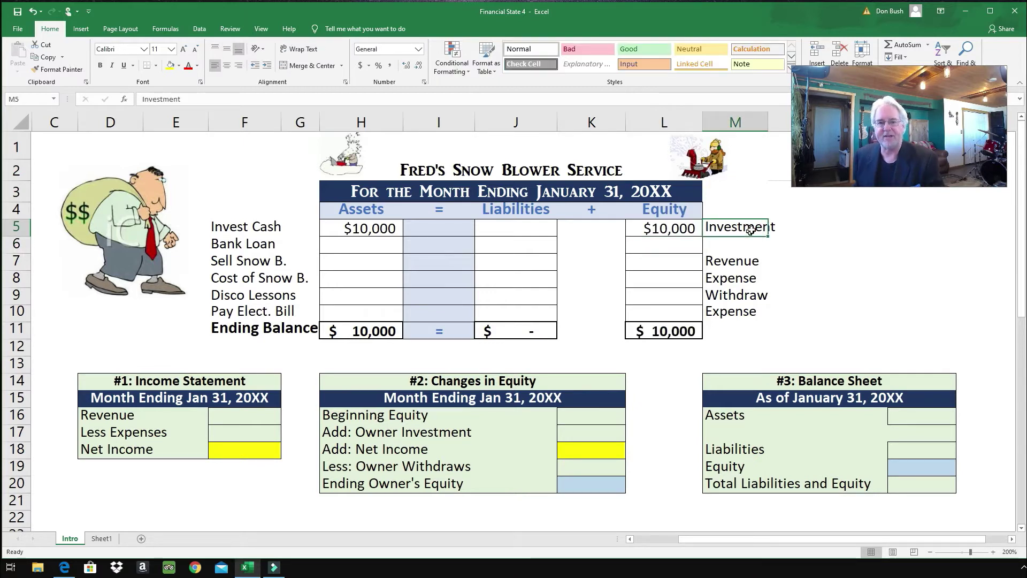
Record the bank loan in the Bank Loan row as 50,000 under both Assets and Liabilities
{"action": "left_click", "coordinate": [366, 245]}
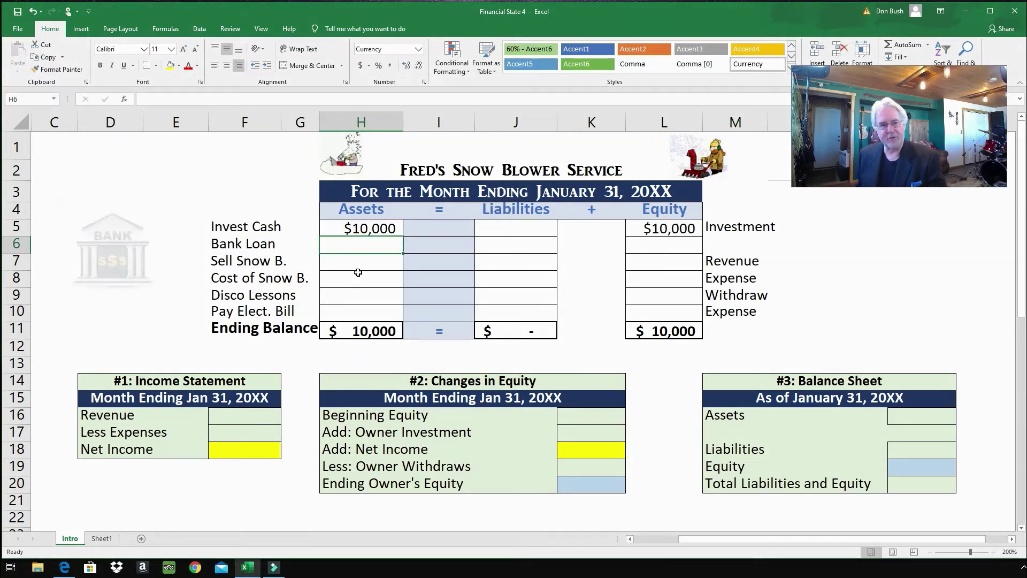
{"action": "type", "text": "50000"}
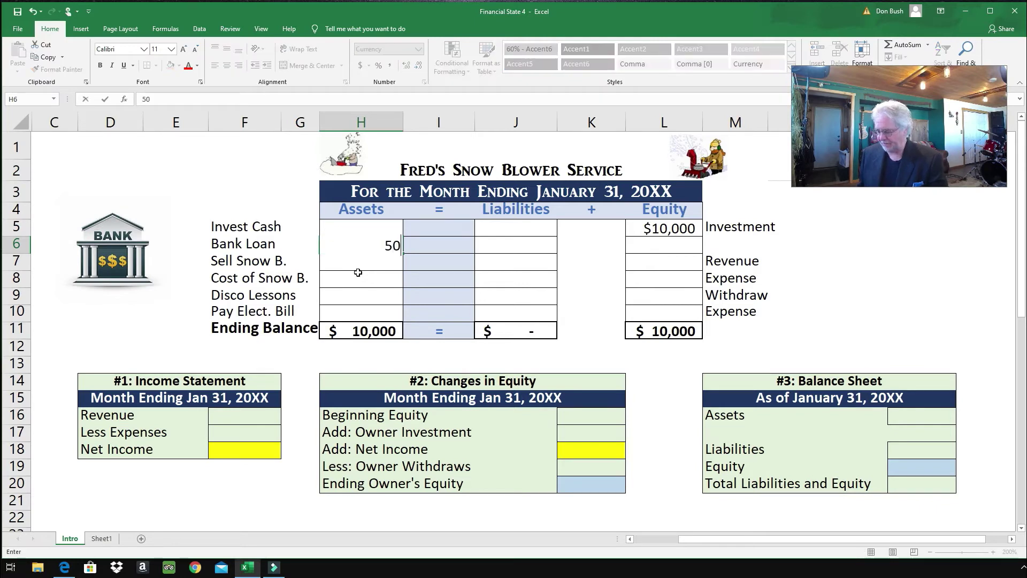
{"action": "key", "text": "Tab"}
{"action": "key", "text": "Tab"}
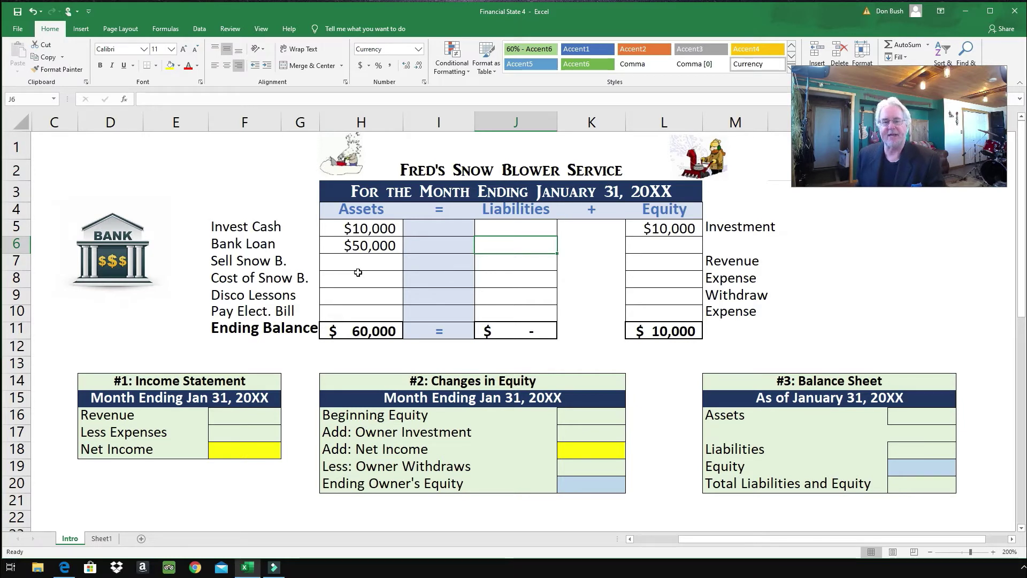
{"action": "type", "text": "500000"}
Record the snow blower sale in the January Sell Snow B. row as 1,500 under Assets and 1,500 under Equity
{"action": "left_click", "coordinate": [358, 270]}
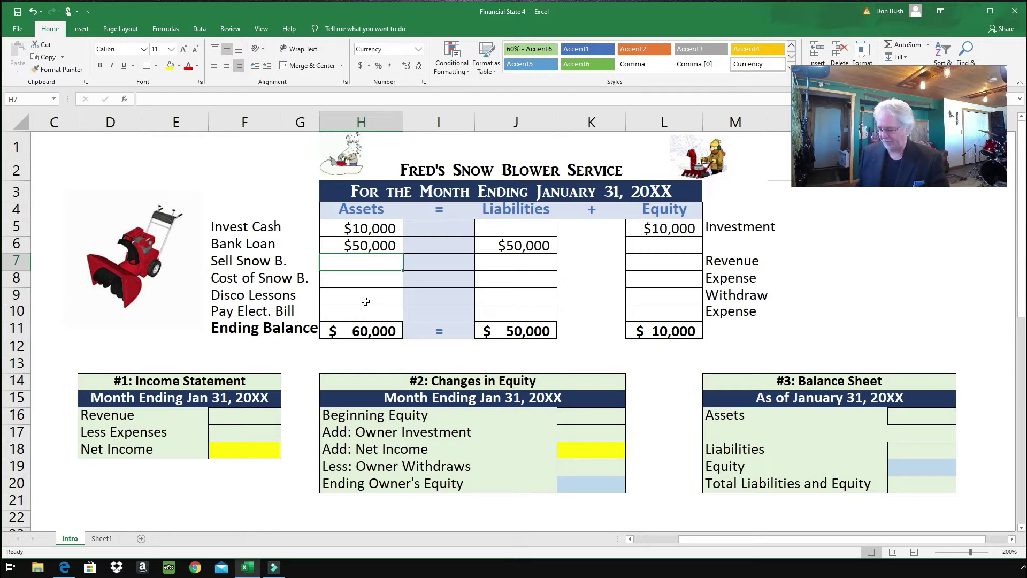
{"action": "type", "text": "1500"}
{"action": "key", "text": "Return"}
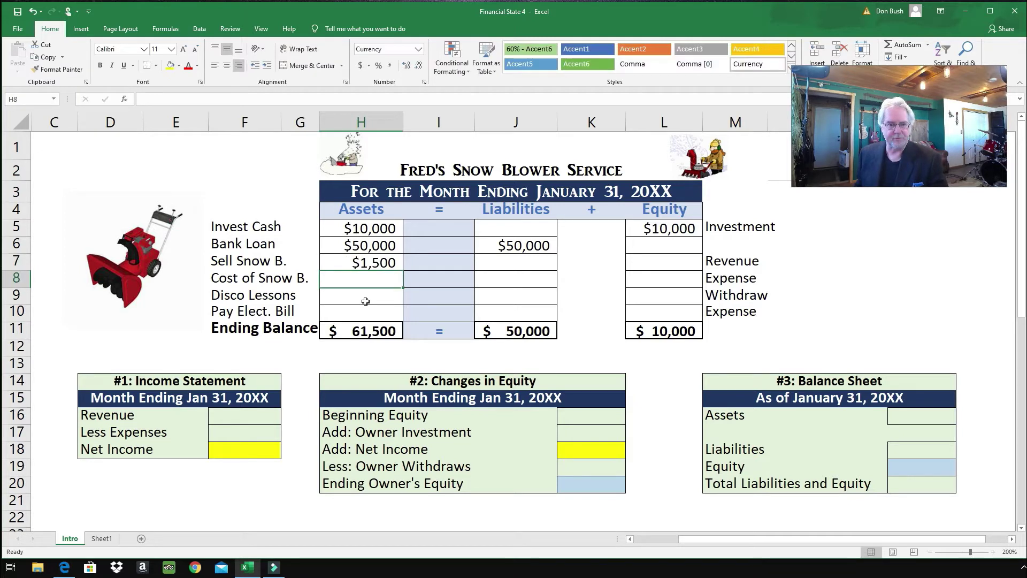
{"action": "key", "text": "Up"}
{"action": "key", "text": "Right"}
{"action": "key", "text": "Right"}
{"action": "key", "text": "Right"}
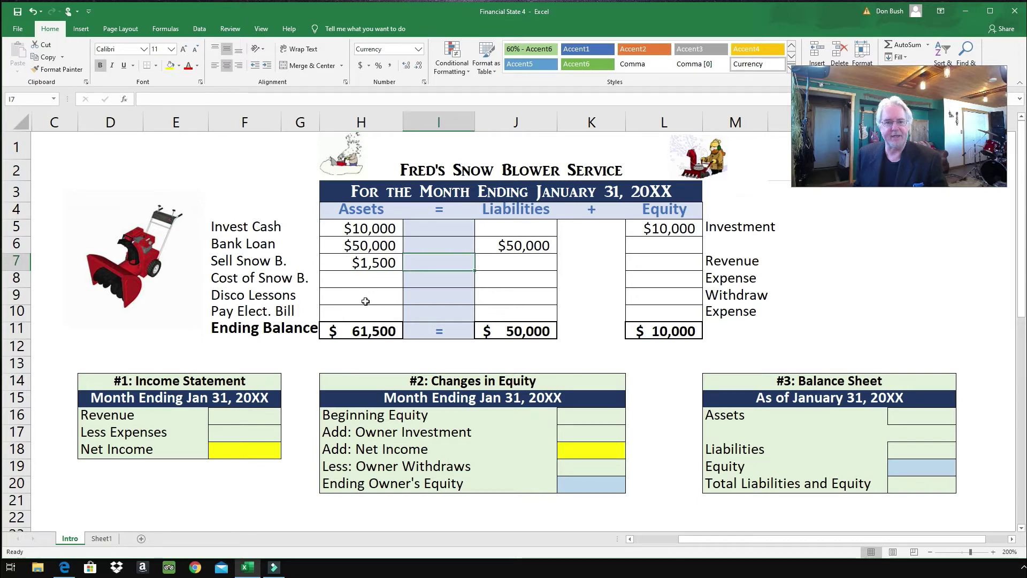
{"action": "key", "text": "Right"}
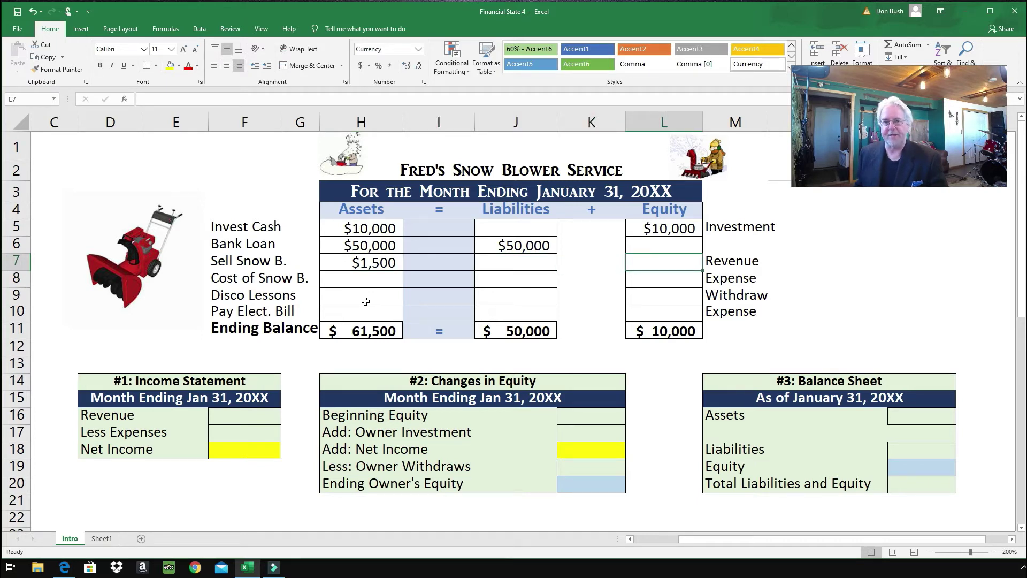
{"action": "type", "text": "1500"}
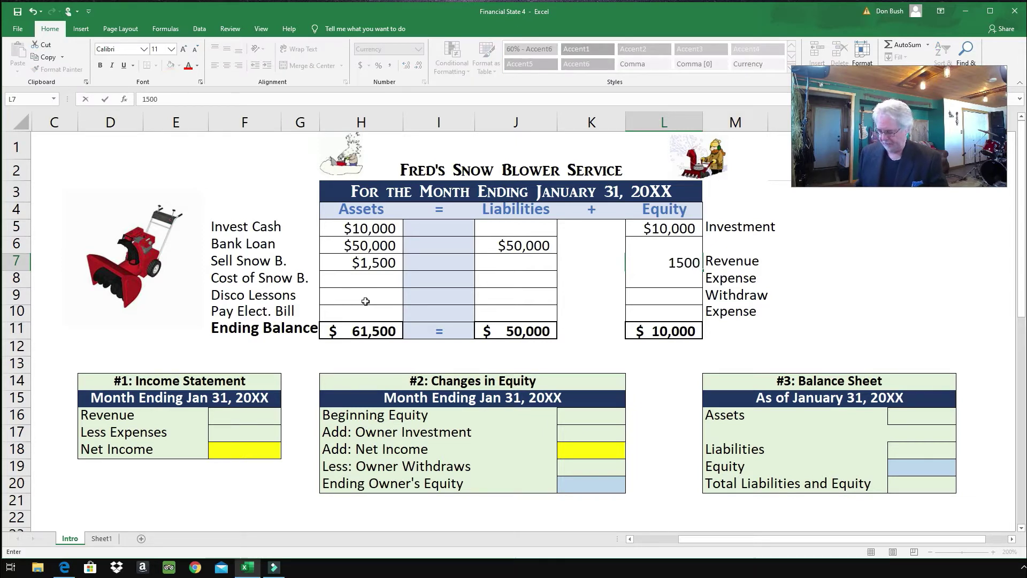
{"action": "key", "text": "Return"}
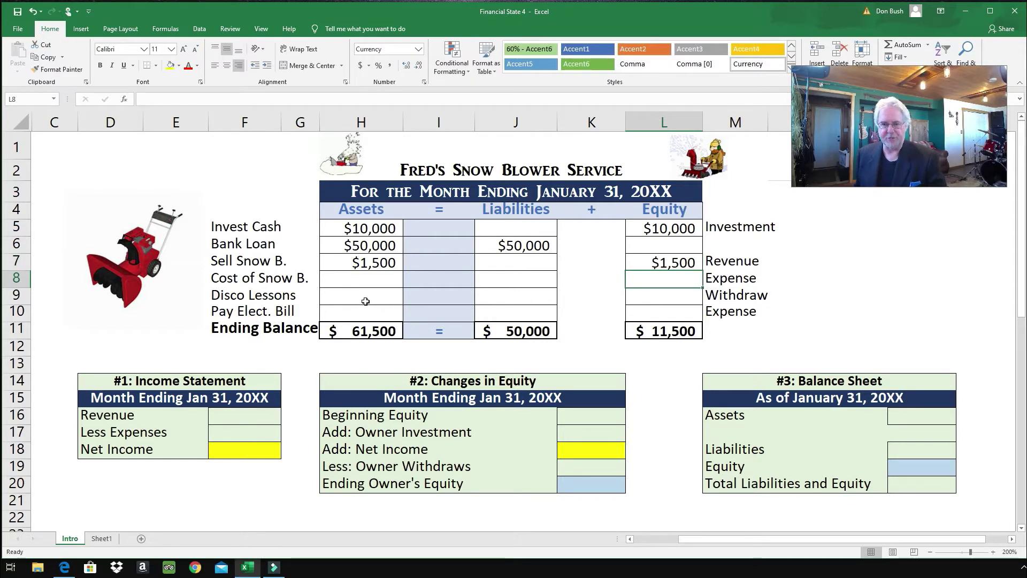
{"action": "key", "text": "Right"}
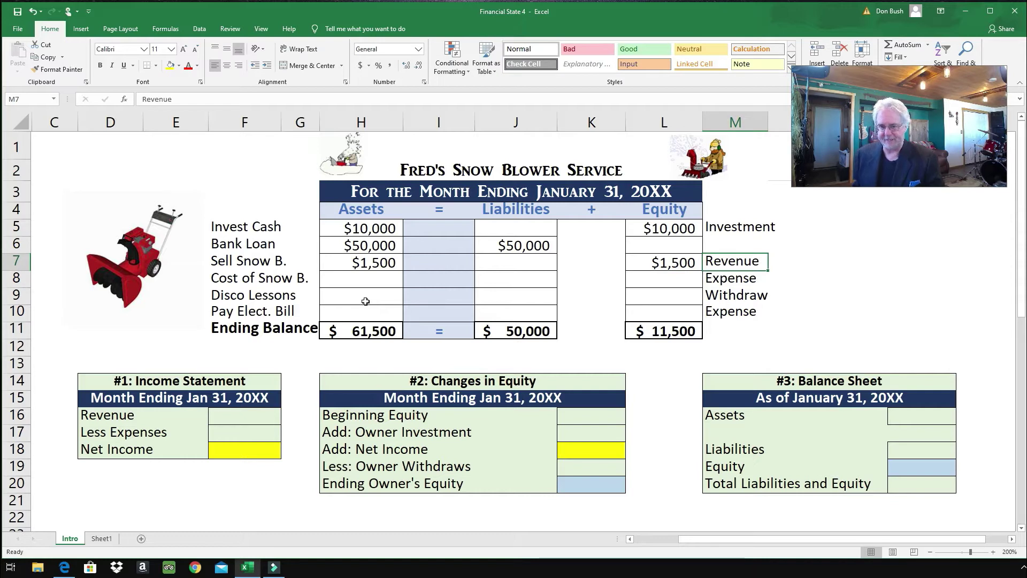
Record the January Cost of Snow B. expense as -1,000 under both Assets and Equity
{"action": "left_click", "coordinate": [365, 281]}
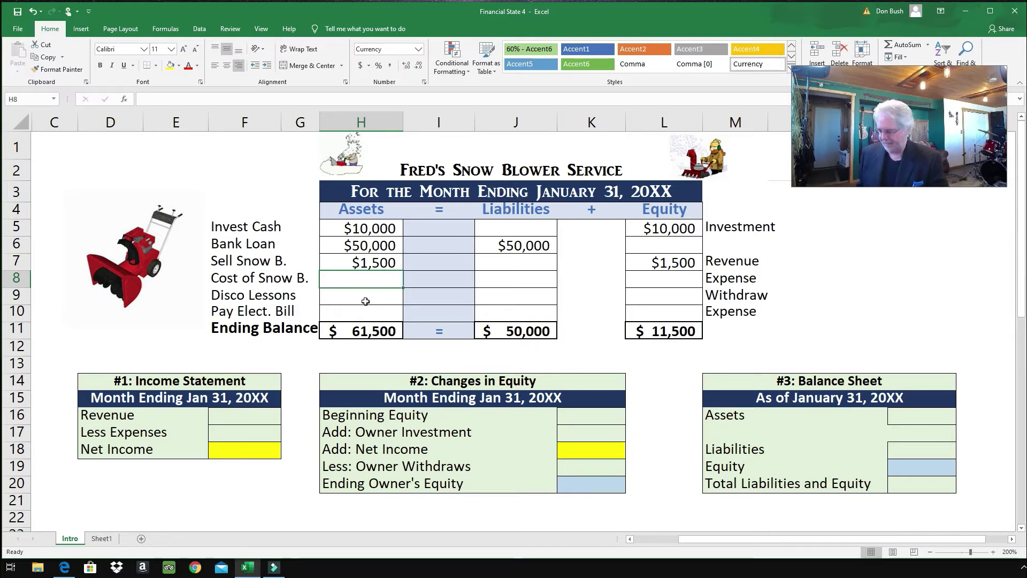
{"action": "type", "text": "-1000"}
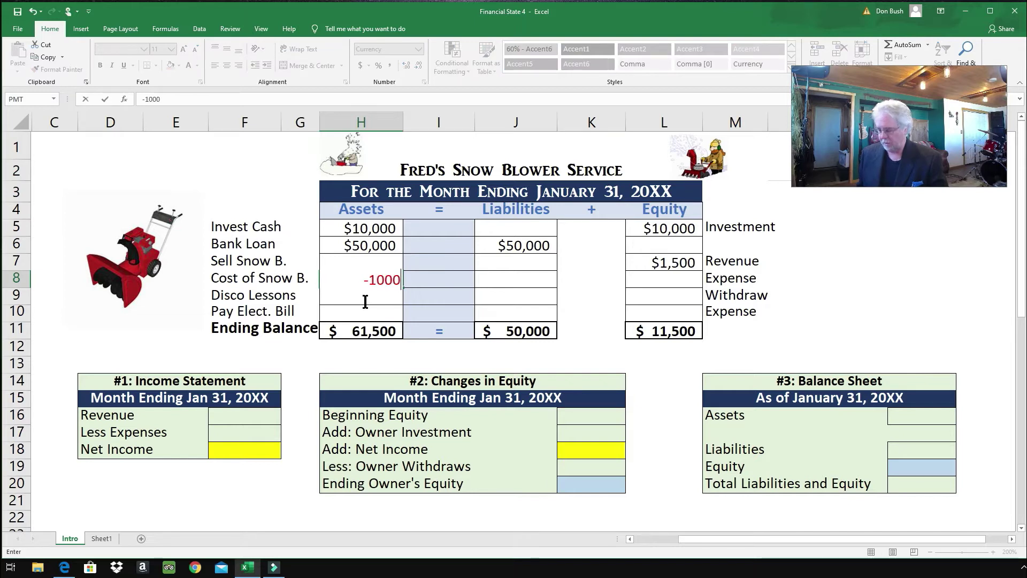
{"action": "key", "text": "Return"}
{"action": "key", "text": "Up"}
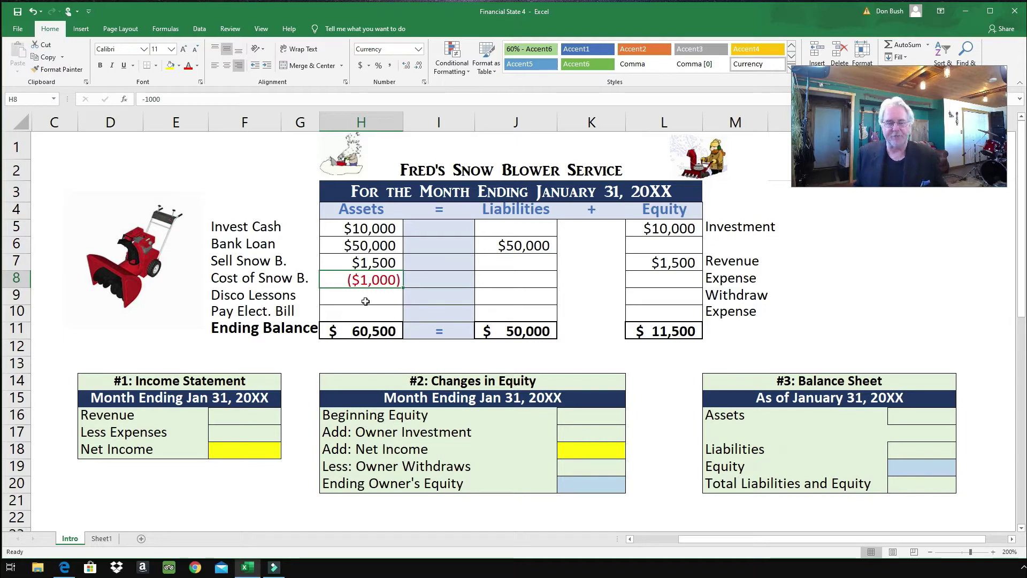
{"action": "key", "text": "Right"}
{"action": "key", "text": "Right"}
{"action": "key", "text": "Right"}
{"action": "key", "text": "Right"}
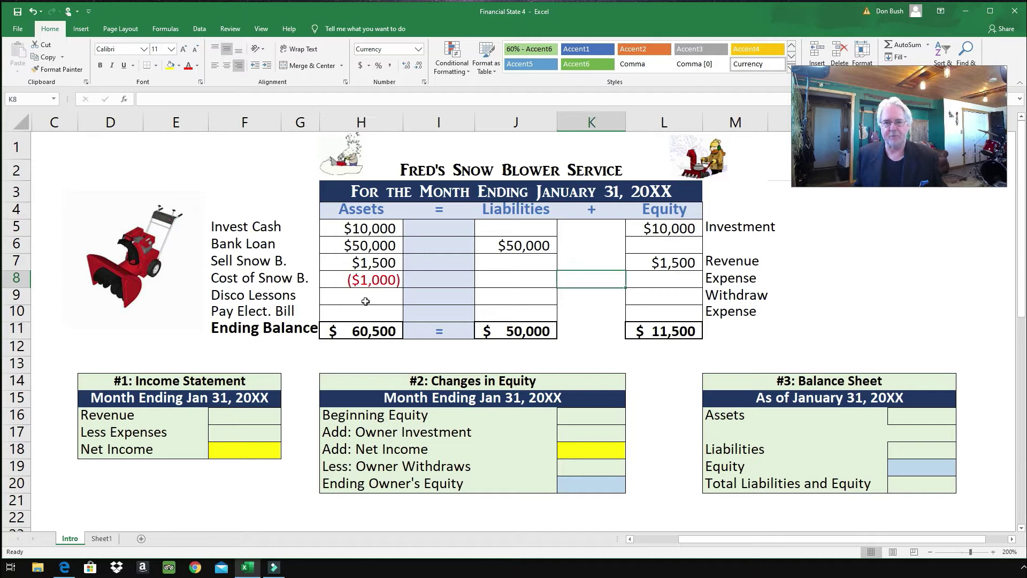
{"action": "type", "text": "-1000"}
{"action": "key", "text": "Return"}
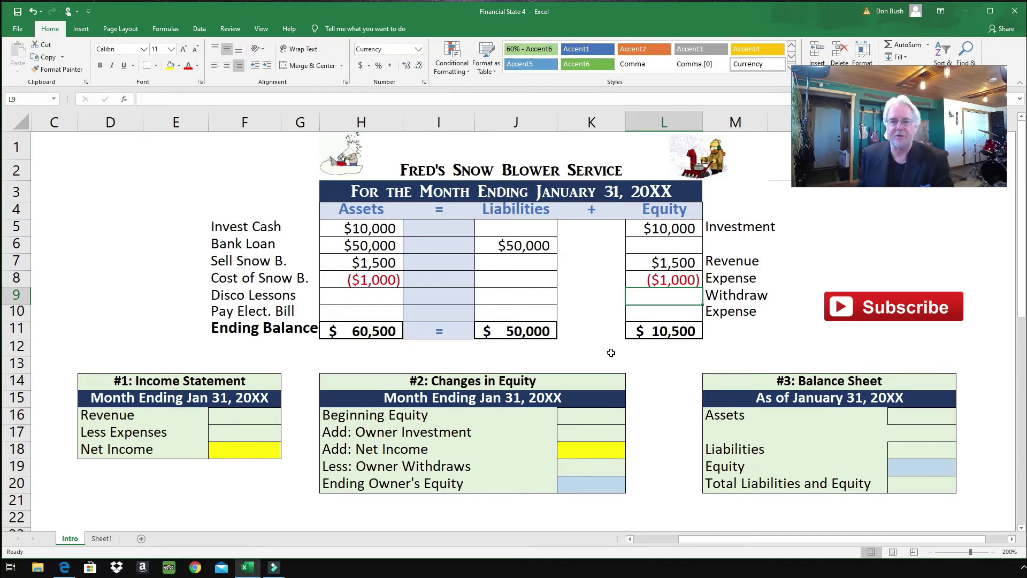
{"action": "left_click", "coordinate": [732, 261]}
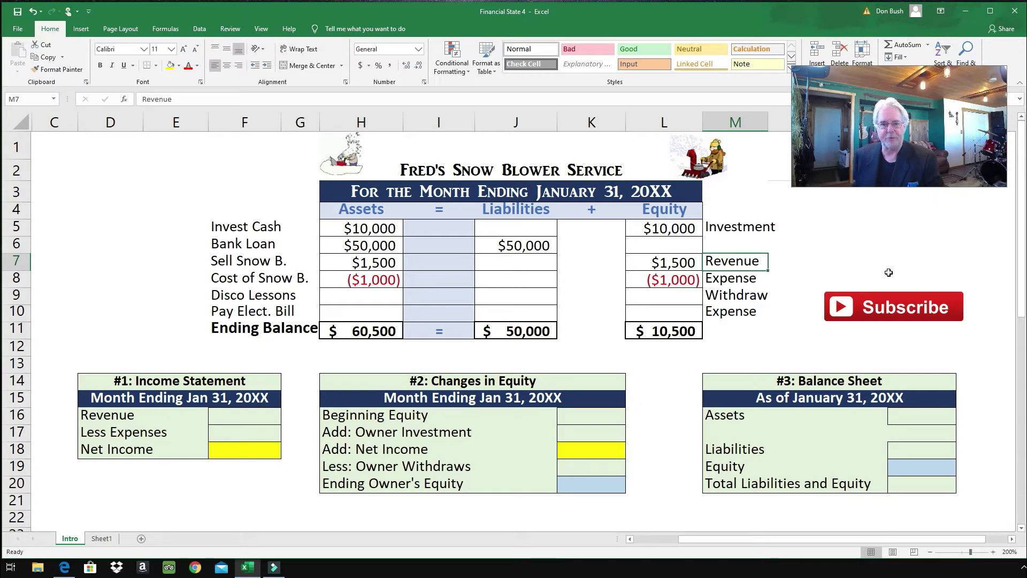
{"action": "left_click", "coordinate": [730, 278]}
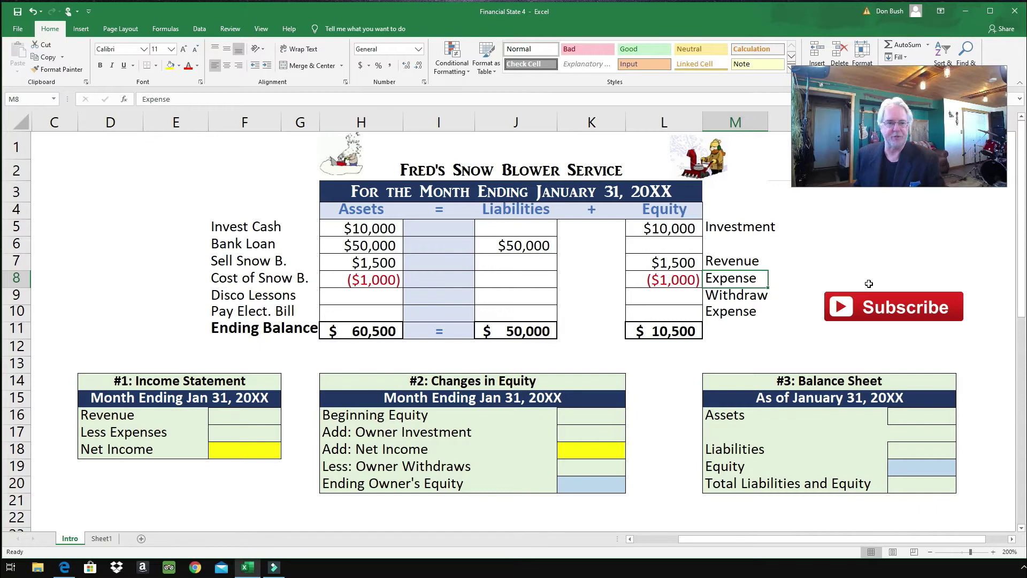
Record the owner's withdrawal in the Disco Lessons row as -25 under both Assets and Equity
{"action": "left_click", "coordinate": [358, 297]}
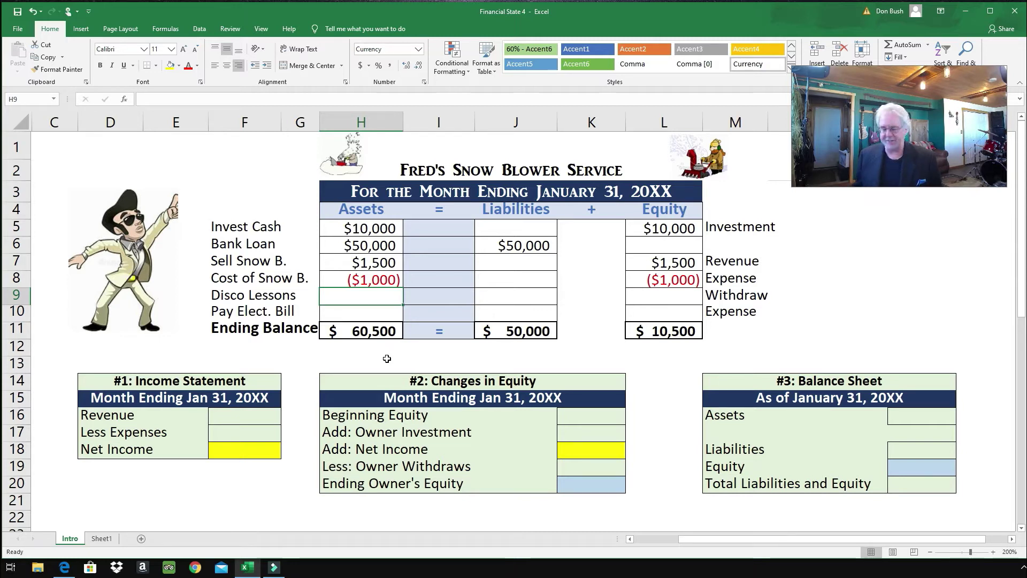
{"action": "type", "text": "-25"}
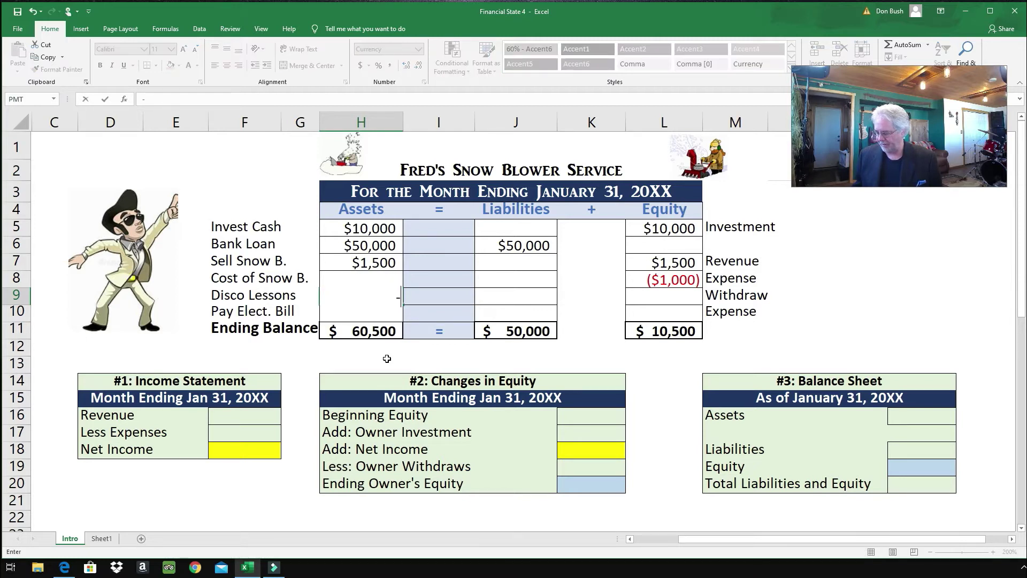
{"action": "key", "text": "Return"}
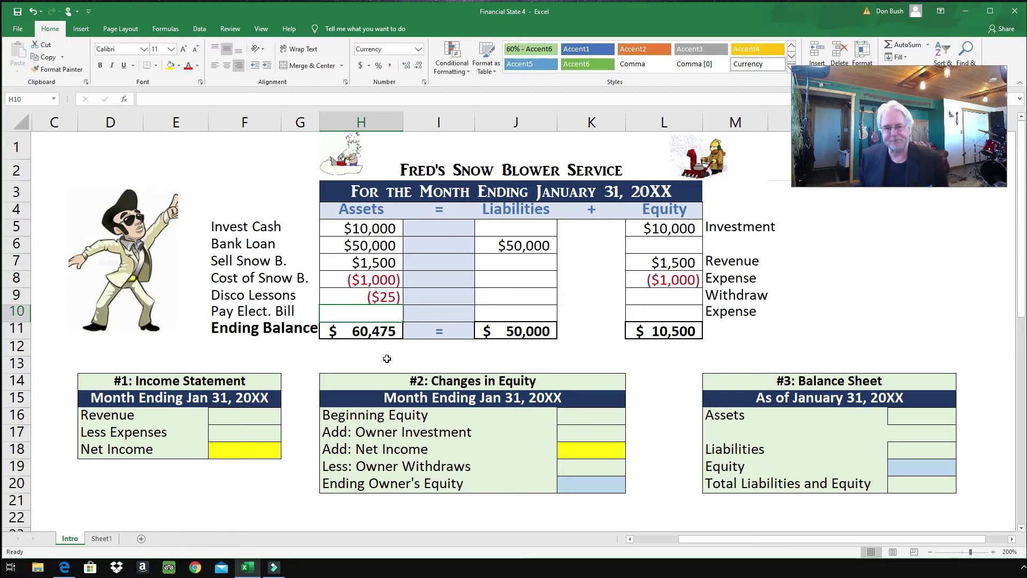
{"action": "key", "text": "Up"}
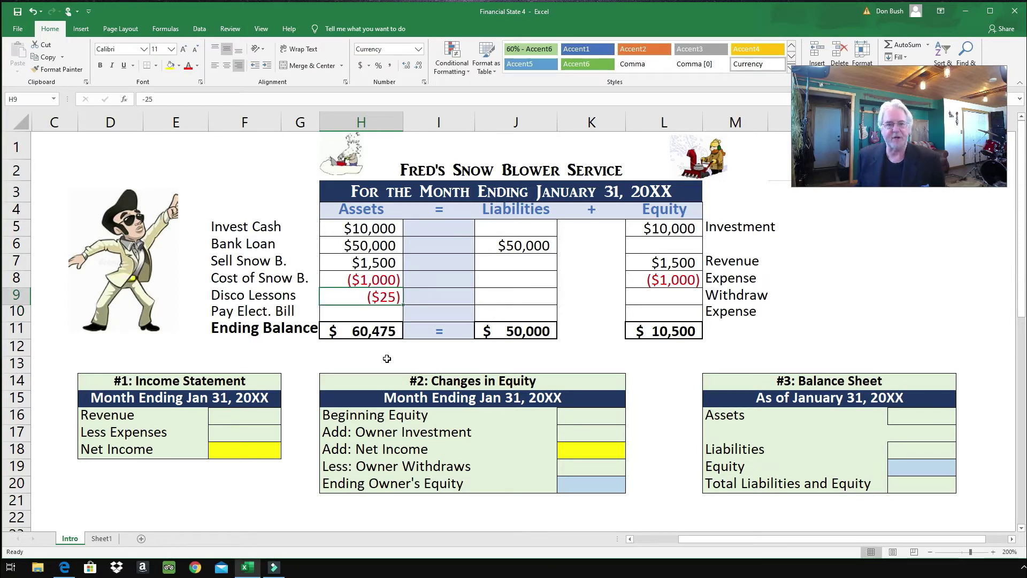
{"action": "key", "text": "Right"}
{"action": "key", "text": "Right"}
{"action": "key", "text": "Right"}
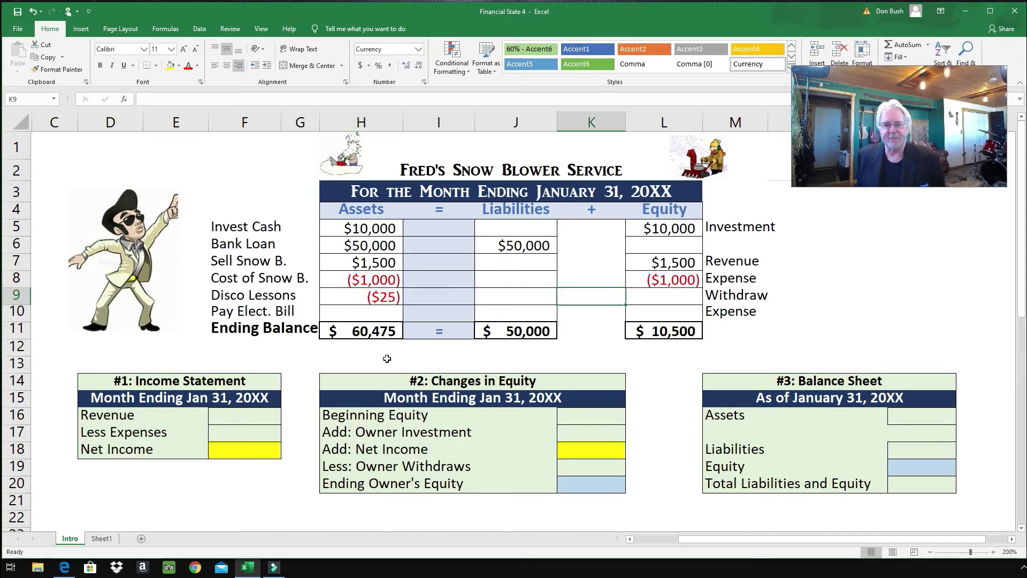
{"action": "key", "text": "Right"}
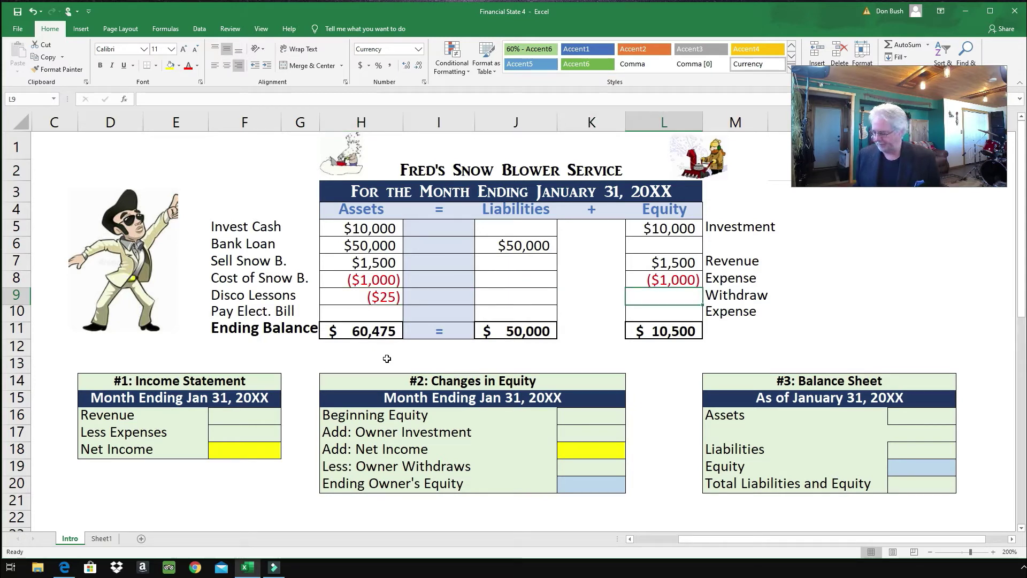
{"action": "type", "text": "-25"}
{"action": "key", "text": "Return"}
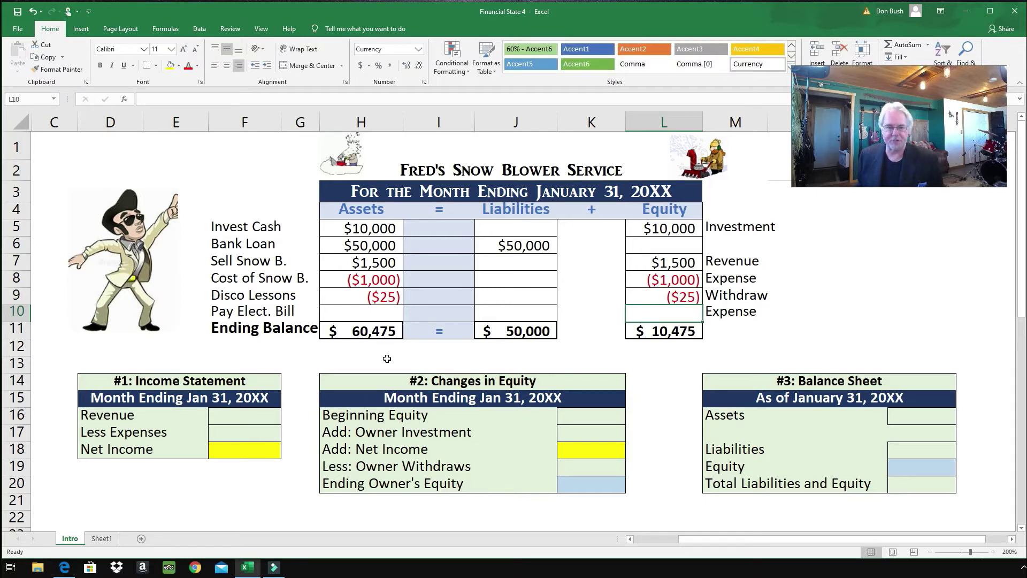
{"action": "key", "text": "Up"}
{"action": "key", "text": "Right"}
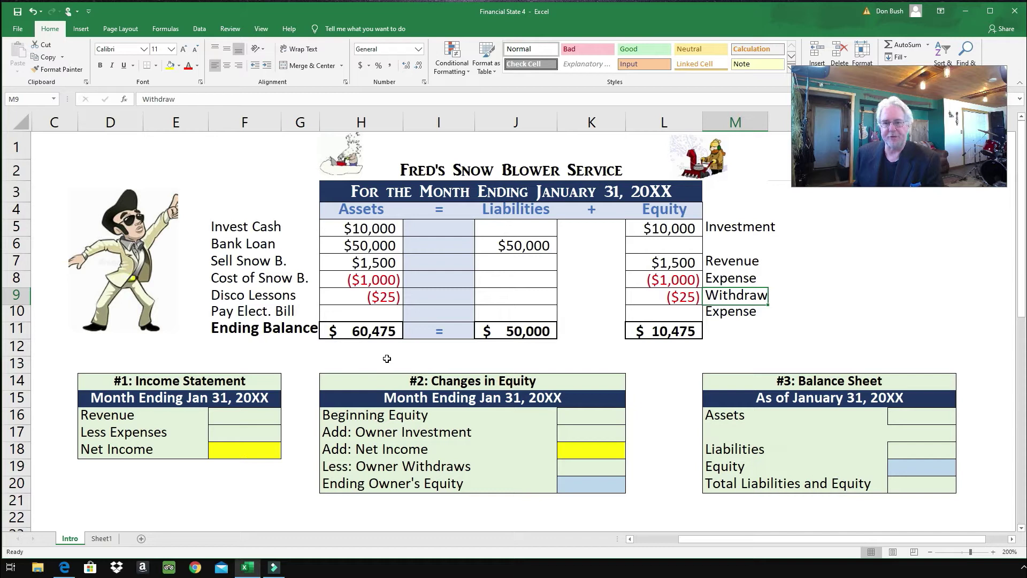
Enter -100 under Assets in the Pay Elect. Bill row of the January accounting equation table
{"action": "key", "text": "Down"}
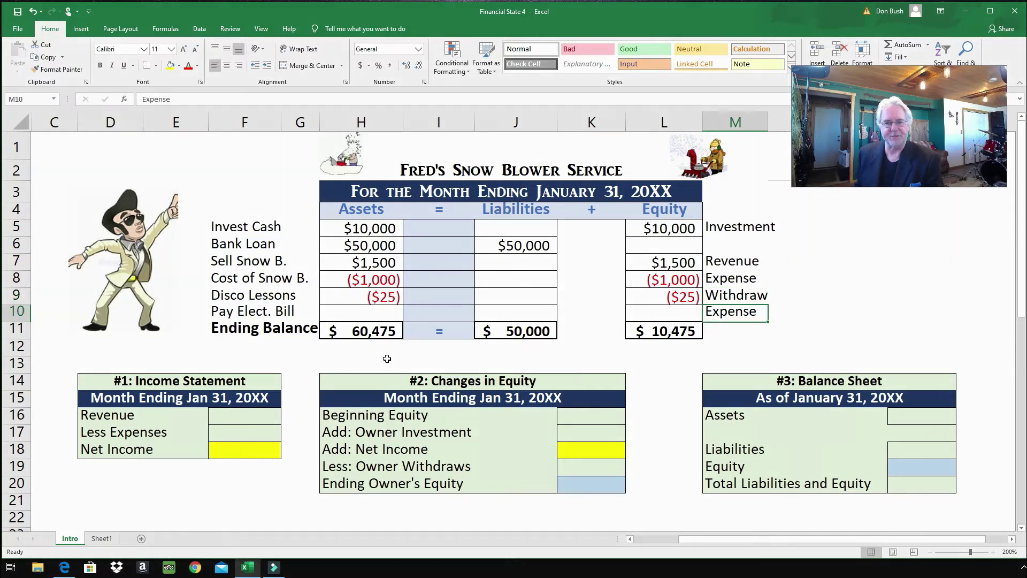
{"action": "key", "text": "Left"}
{"action": "key", "text": "Left"}
{"action": "key", "text": "Left"}
{"action": "key", "text": "Left"}
{"action": "key", "text": "Left"}
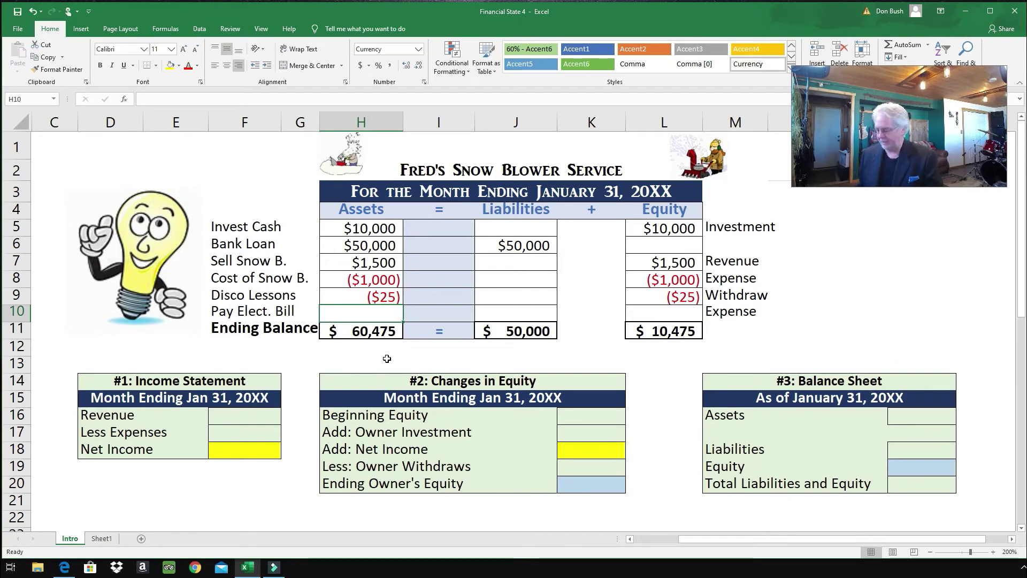
{"action": "type", "text": "-100"}
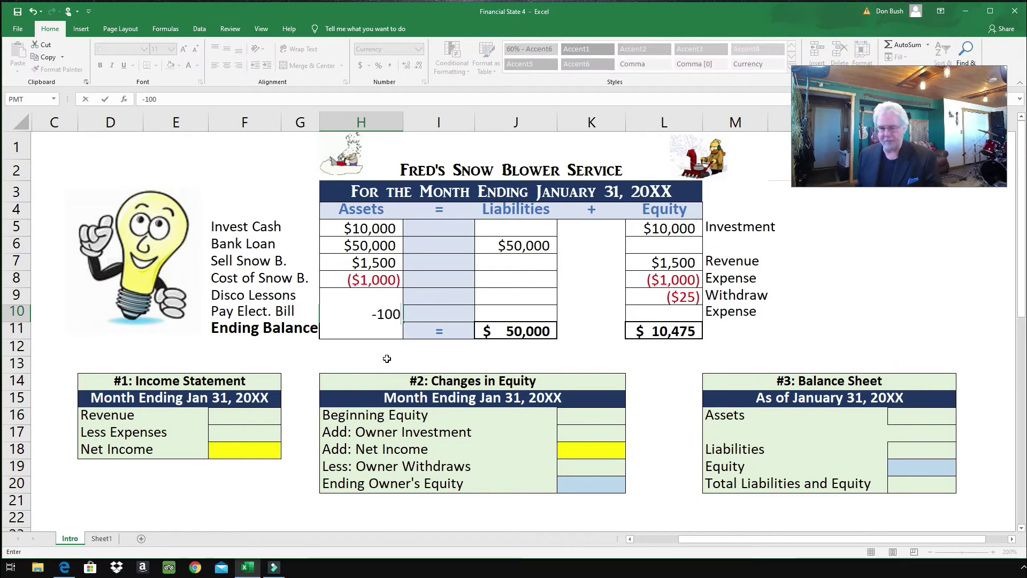
{"action": "key", "text": "Return"}
Record the electric bill expense as -100 under Equity in the Pay Elect. Bill row
{"action": "key", "text": "Up"}
{"action": "key", "text": "Right"}
{"action": "key", "text": "Right"}
{"action": "key", "text": "Right"}
{"action": "key", "text": "Right"}
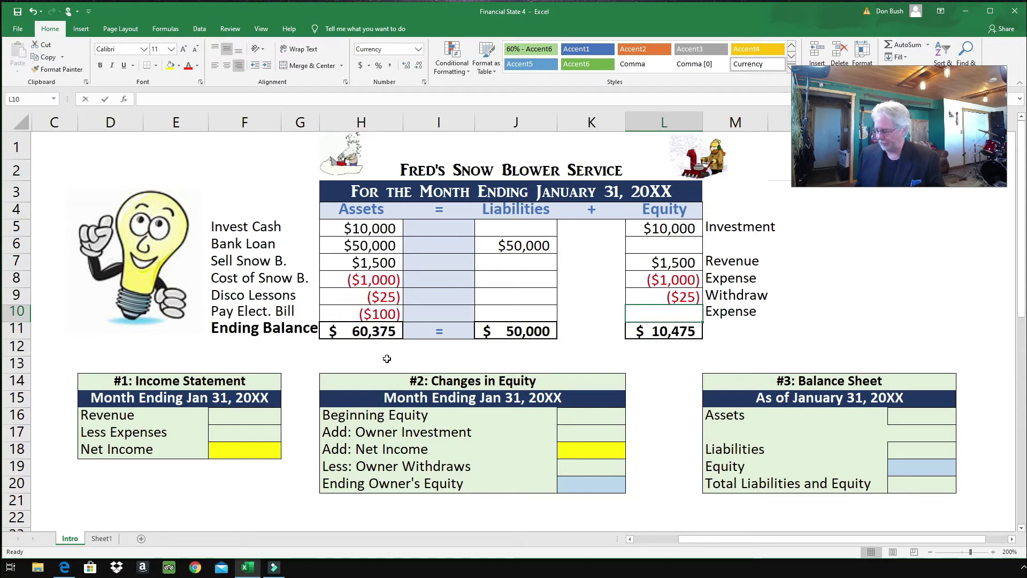
{"action": "type", "text": "-100"}
{"action": "key", "text": "Return"}
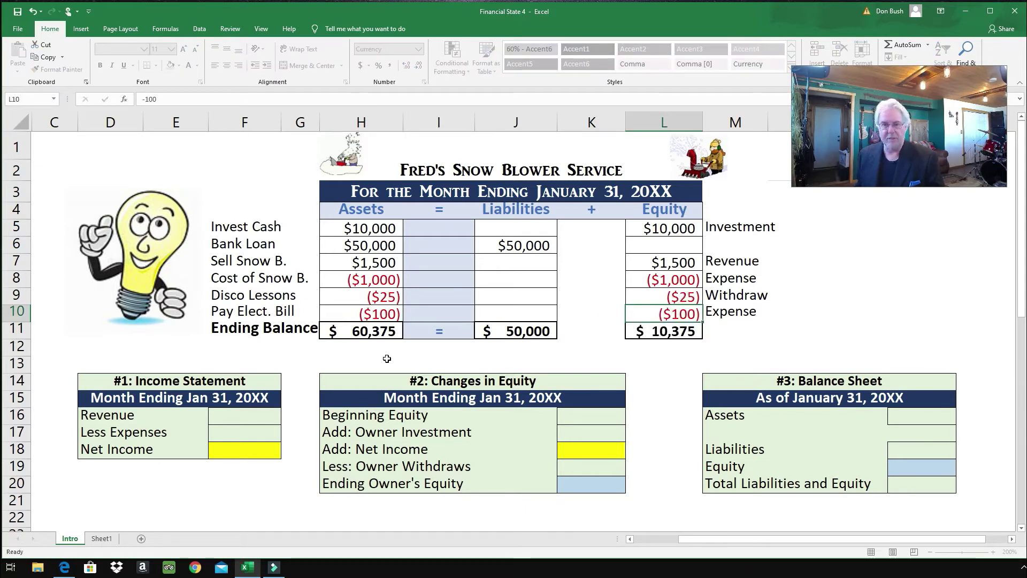
{"action": "key", "text": "Up"}
{"action": "key", "text": "Right"}
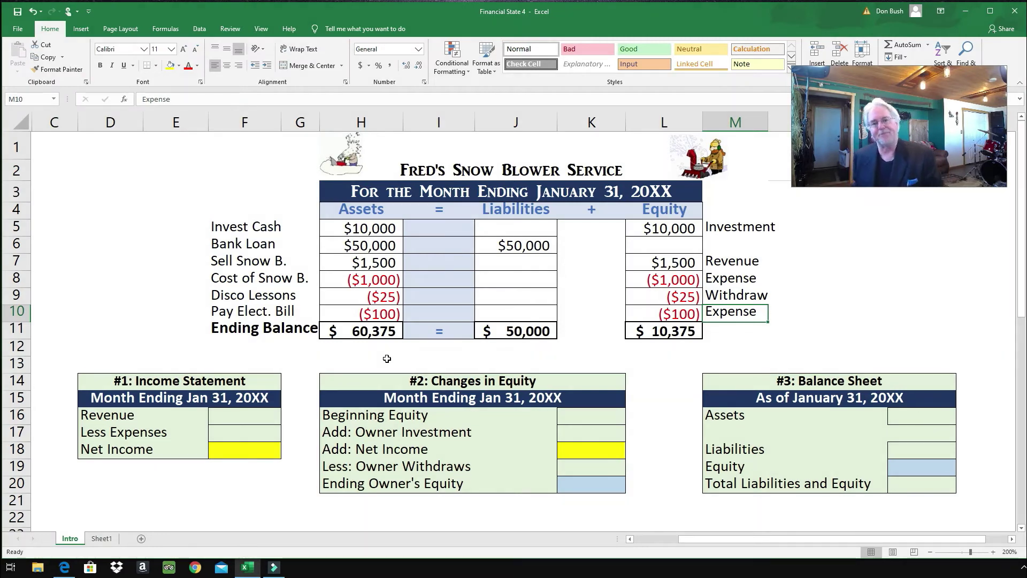
Examine the Ending Balance row's Assets and Liabilities totals
{"action": "key", "text": "Down"}
{"action": "key", "text": "Down"}
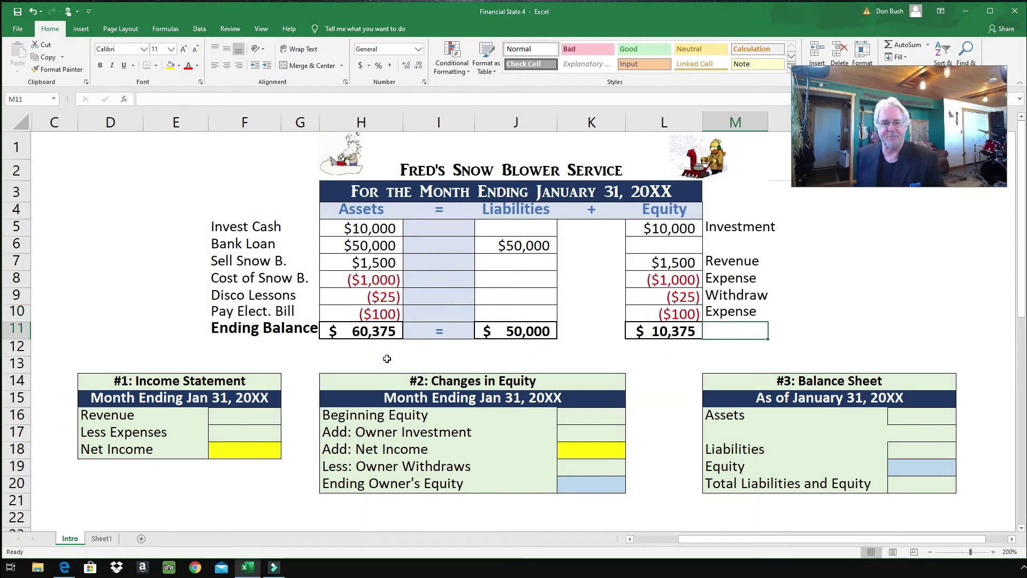
{"action": "key", "text": "Left"}
{"action": "key", "text": "Left"}
{"action": "key", "text": "Left"}
{"action": "key", "text": "Left"}
{"action": "key", "text": "Left"}
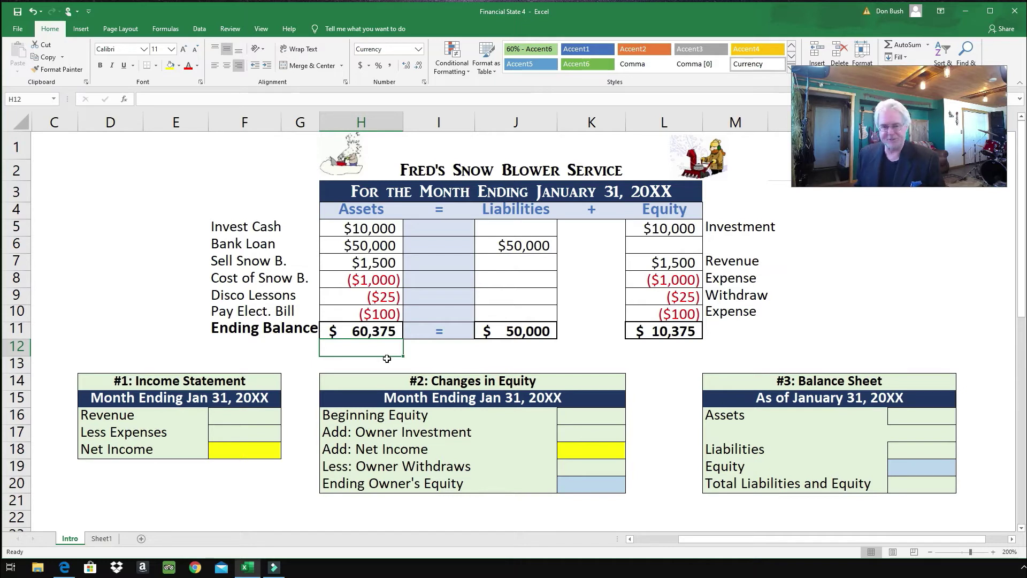
{"action": "key", "text": "Up"}
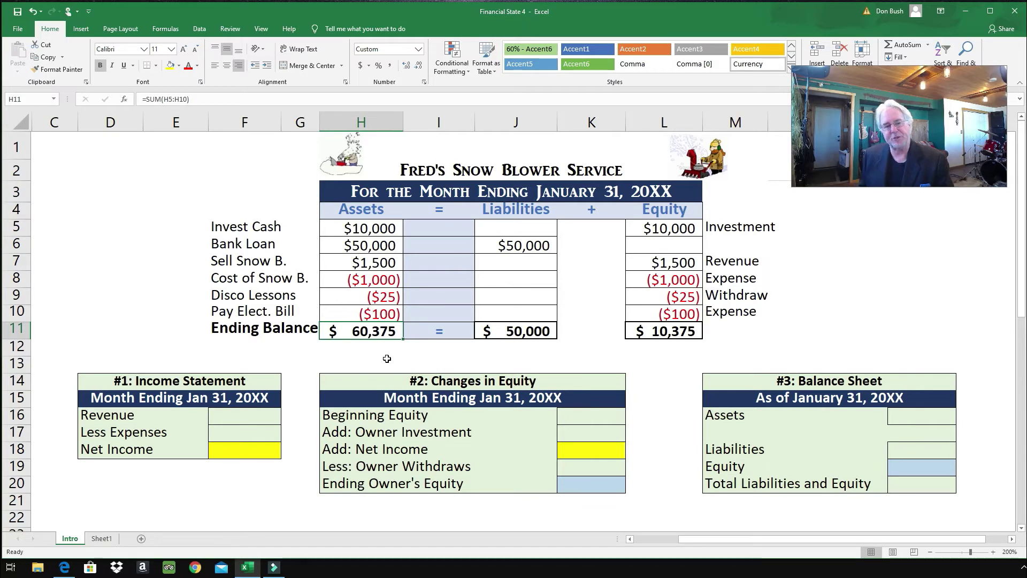
{"action": "key", "text": "Right"}
{"action": "key", "text": "Right"}
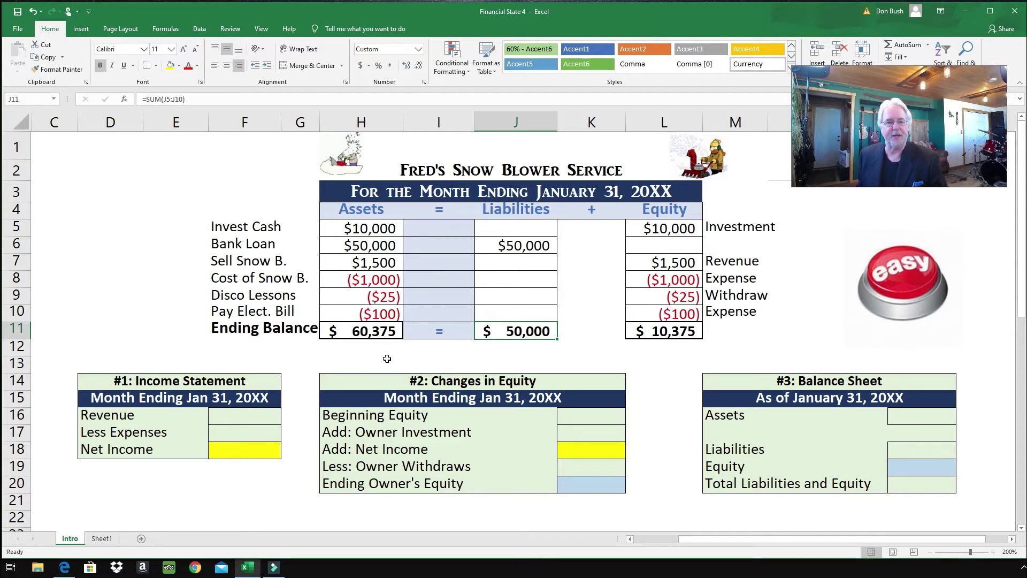
Enter 1,500 as Revenue in the January Income Statement
{"action": "key", "text": "Down"}
{"action": "key", "text": "Down"}
{"action": "key", "text": "Down"}
{"action": "key", "text": "Down"}
{"action": "key", "text": "Down"}
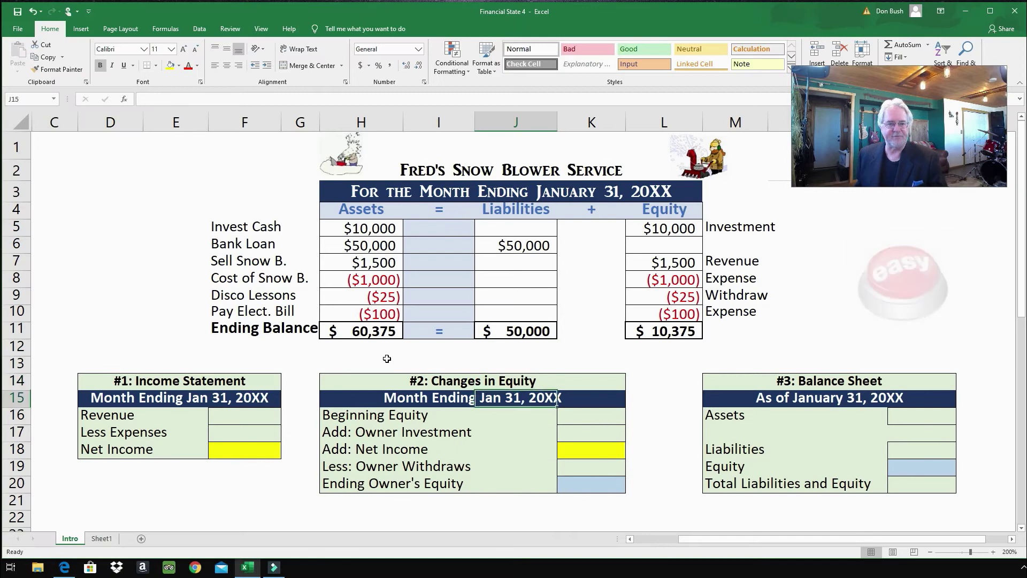
{"action": "key", "text": "Left"}
{"action": "key", "text": "Up"}
{"action": "key", "text": "Left"}
{"action": "key", "text": "Left"}
{"action": "key", "text": "Left"}
{"action": "key", "text": "Left"}
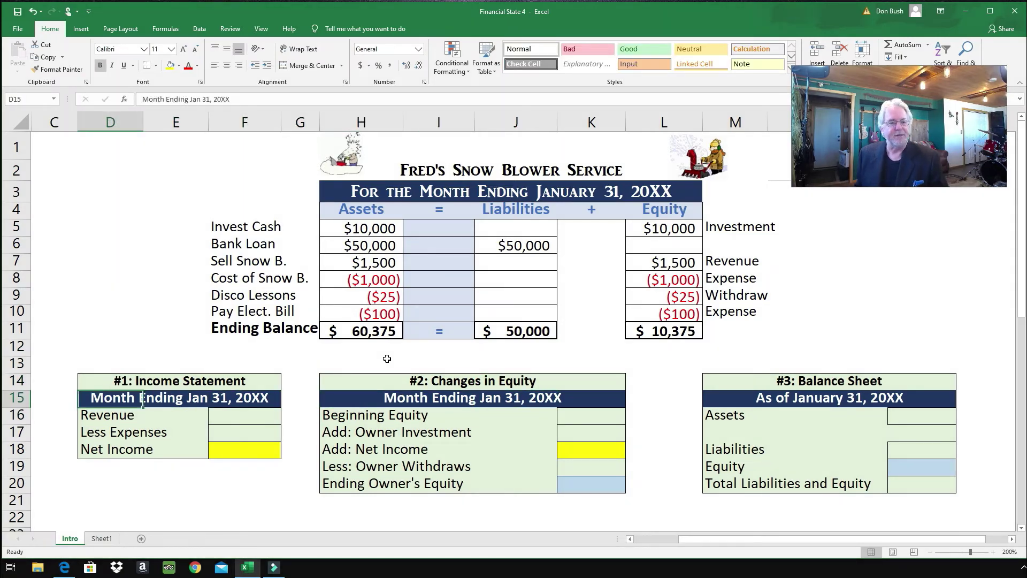
{"action": "key", "text": "Down"}
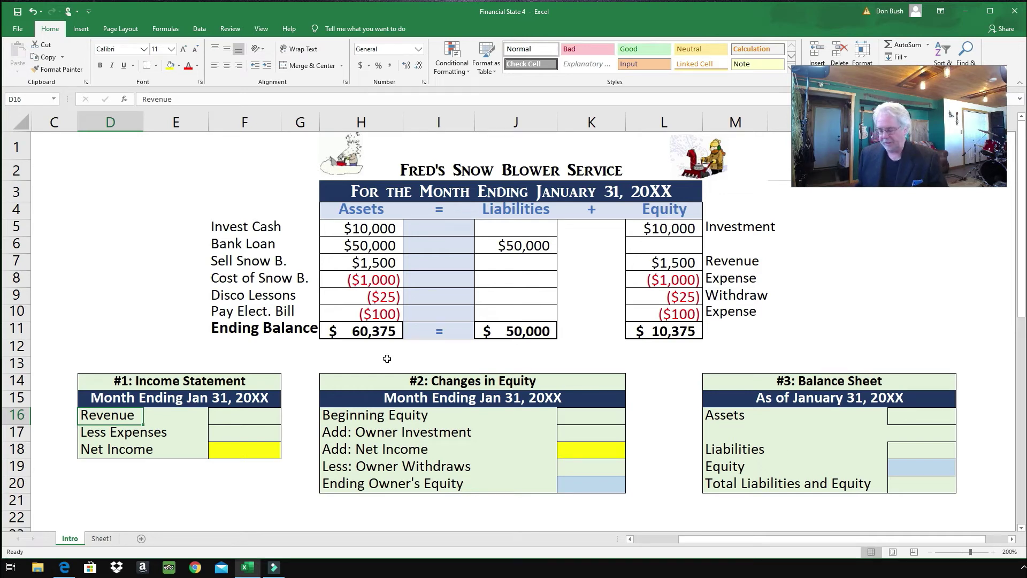
{"action": "key", "text": "Right"}
{"action": "key", "text": "Right"}
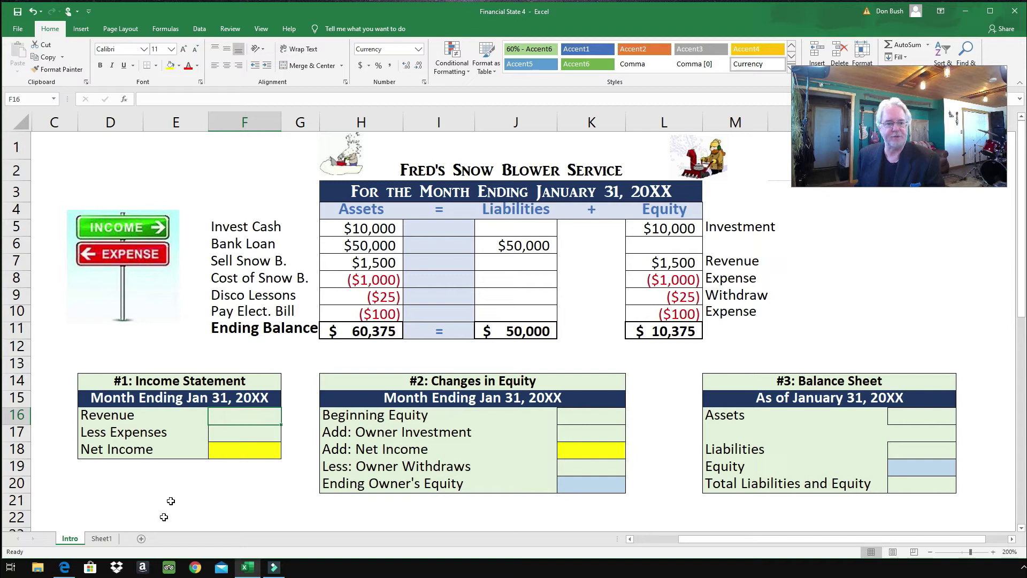
{"action": "type", "text": "1500"}
{"action": "key", "text": "Return"}
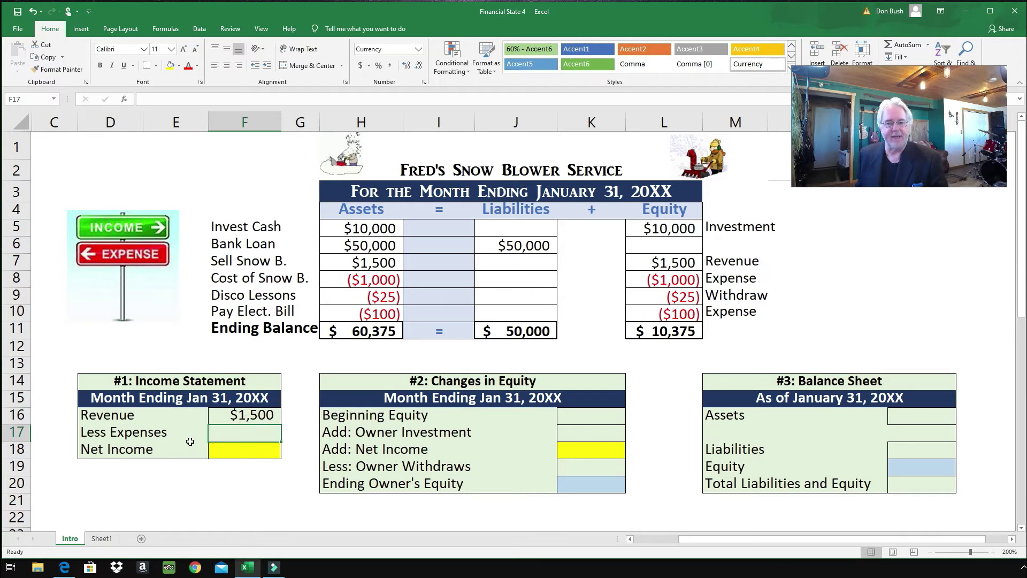
Enter -1,100 for Less Expenses in the Income Statement and sum the Revenue and Less Expenses amounts into Net Income
{"action": "type", "text": "-1100"}
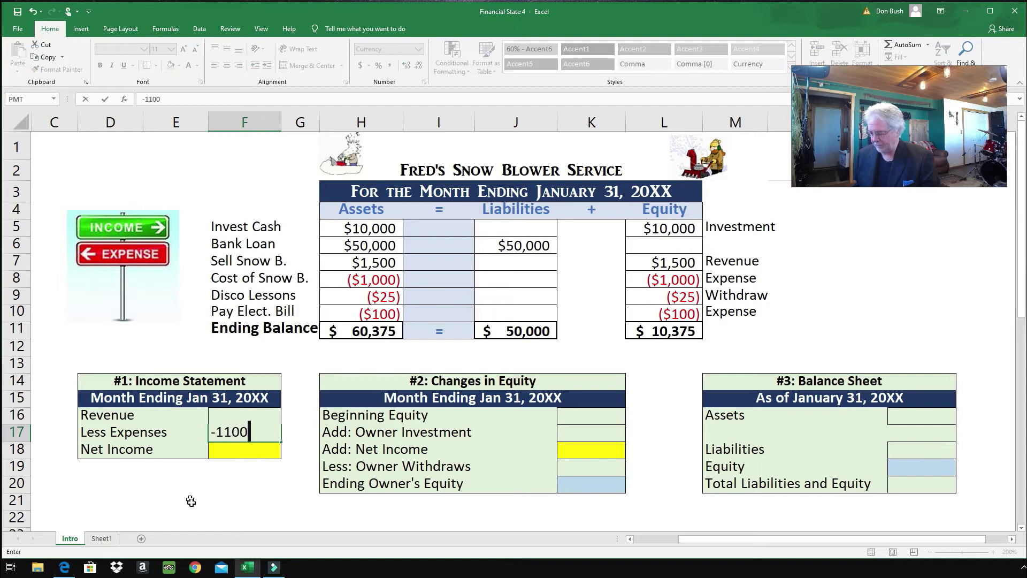
{"action": "key", "text": "Return"}
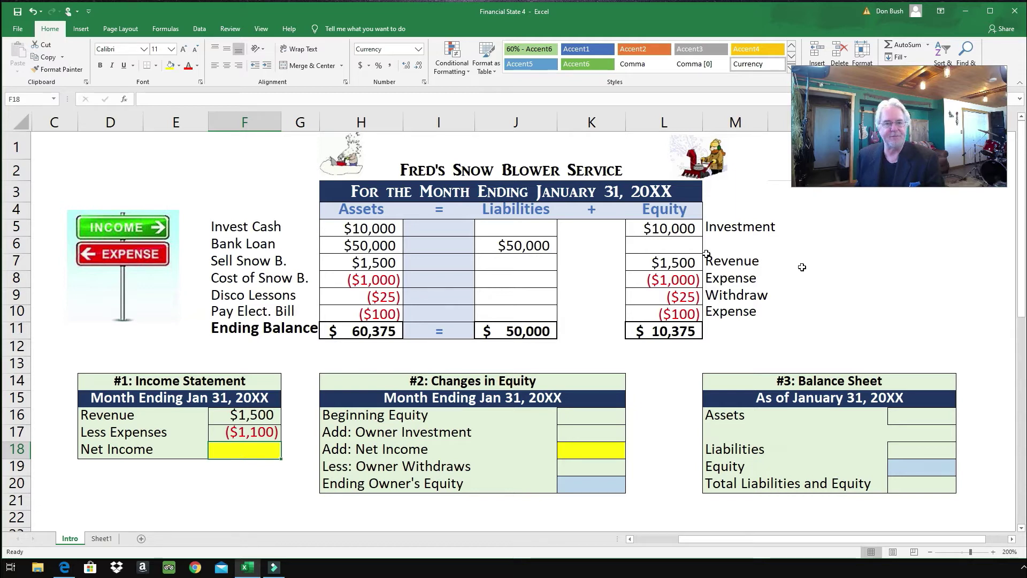
{"action": "key", "text": "alt+equal"}
{"action": "key", "text": "Return"}
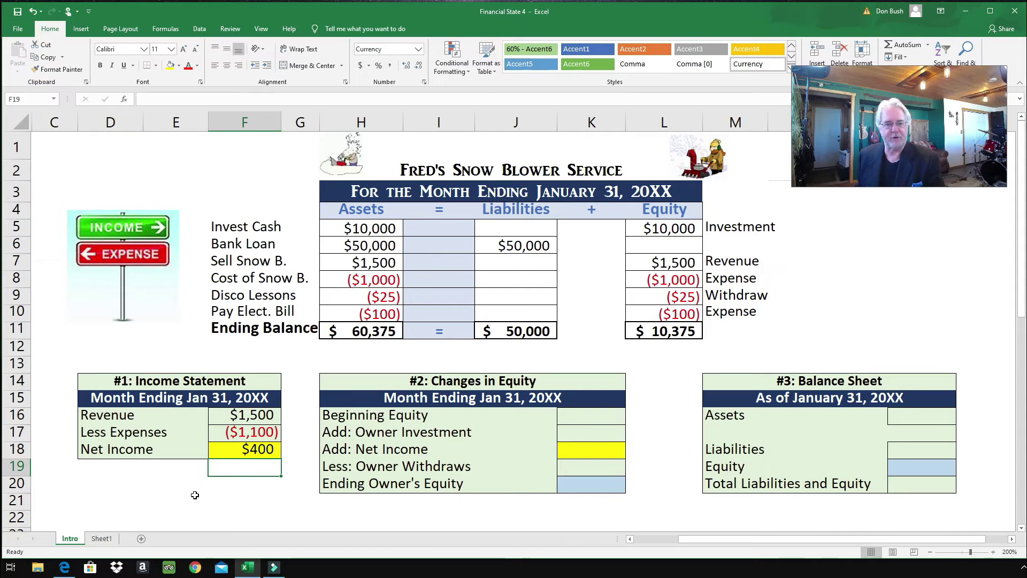
Set Beginning Equity to 0 in the Changes in Equity statement
{"action": "key", "text": "Up"}
{"action": "key", "text": "Up"}
{"action": "key", "text": "Up"}
{"action": "key", "text": "Right"}
{"action": "key", "text": "Right"}
{"action": "key", "text": "Right"}
{"action": "key", "text": "Right"}
{"action": "key", "text": "Right"}
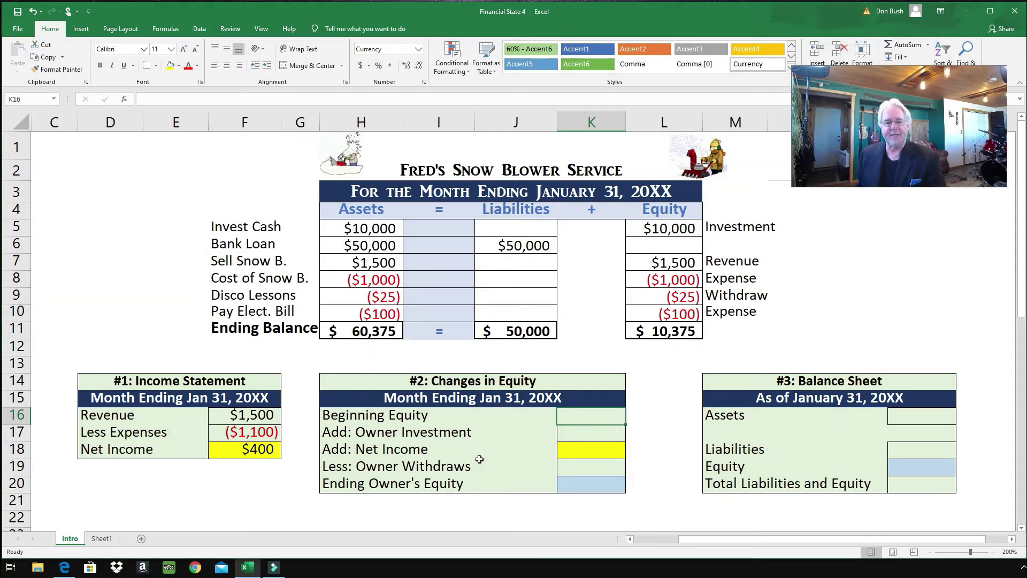
{"action": "left_click", "coordinate": [583, 422]}
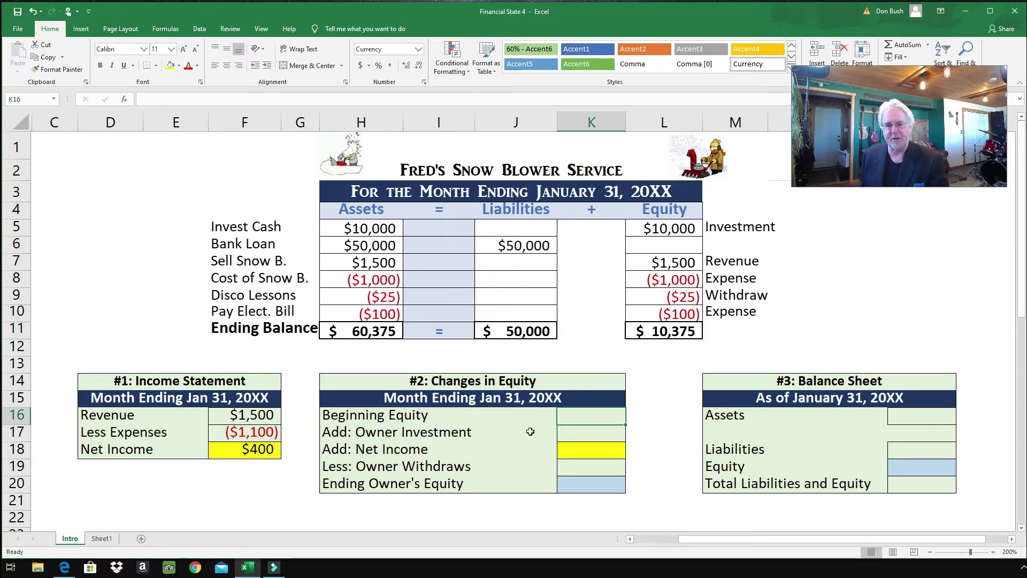
{"action": "type", "text": "0"}
{"action": "key", "text": "Return"}
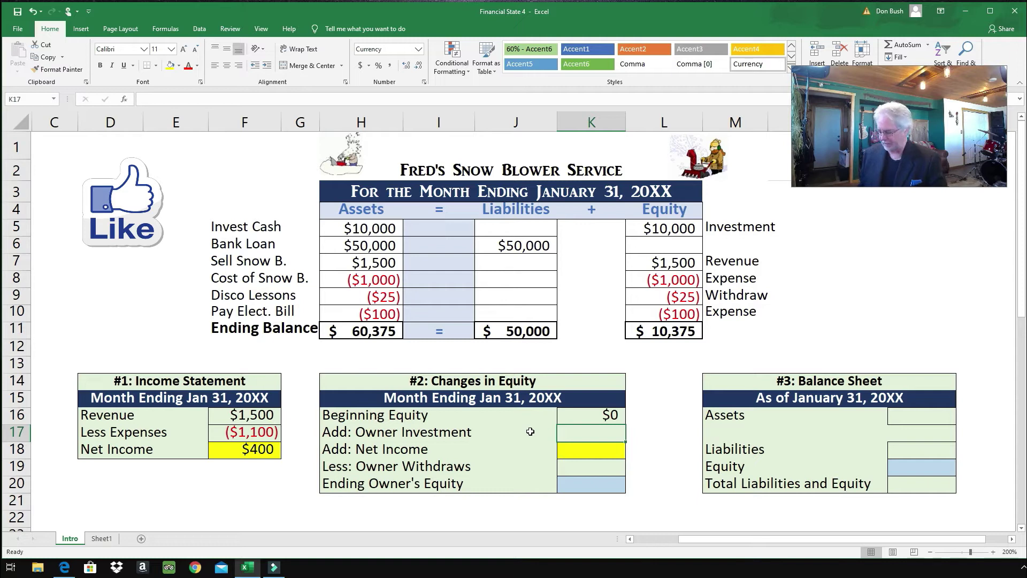
Enter 10,000 for Owner Investment and 400 for Net Income in the Changes in Equity statement
{"action": "type", "text": "10000"}
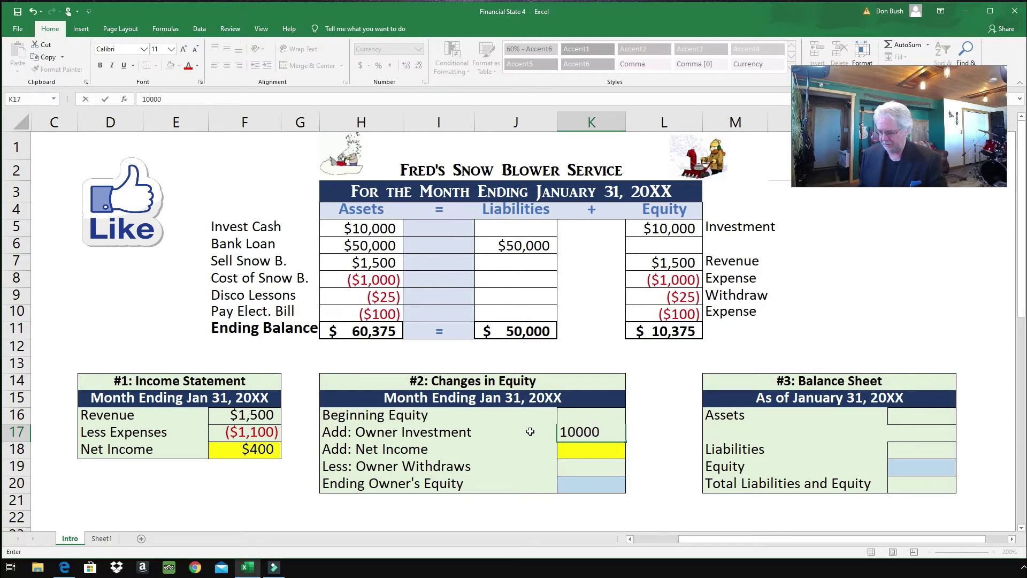
{"action": "key", "text": "Return"}
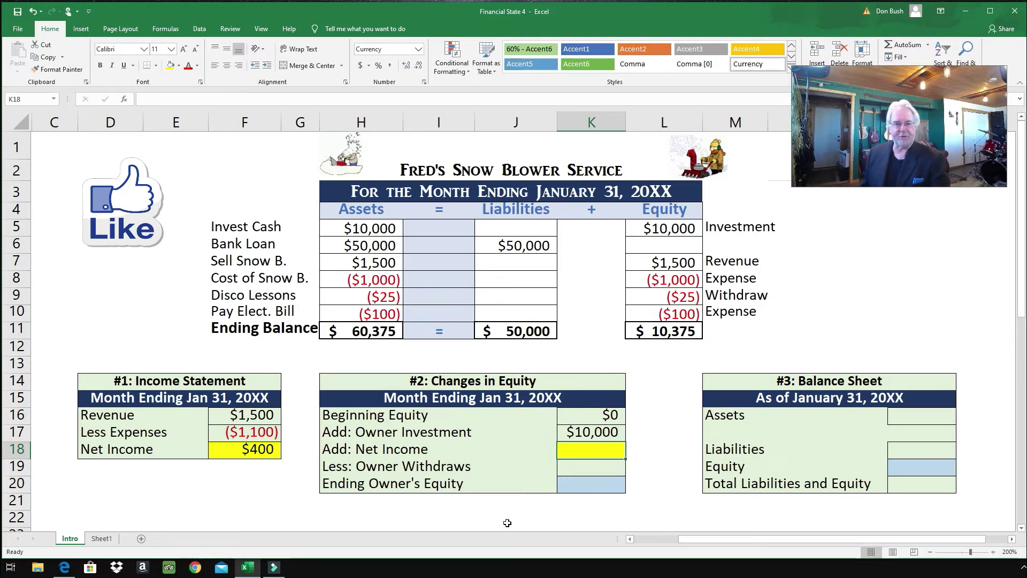
{"action": "type", "text": "400"}
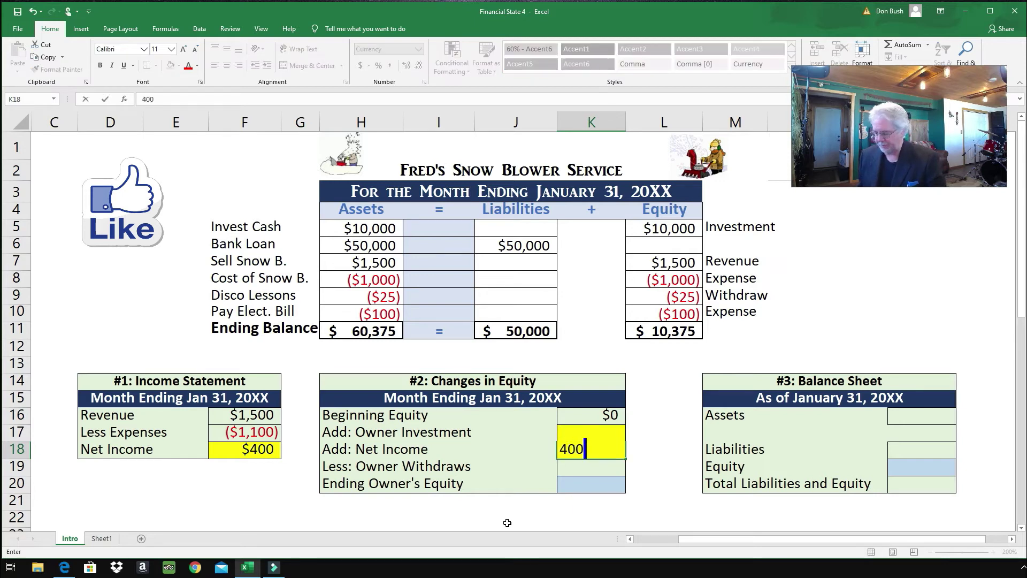
{"action": "key", "text": "Return"}
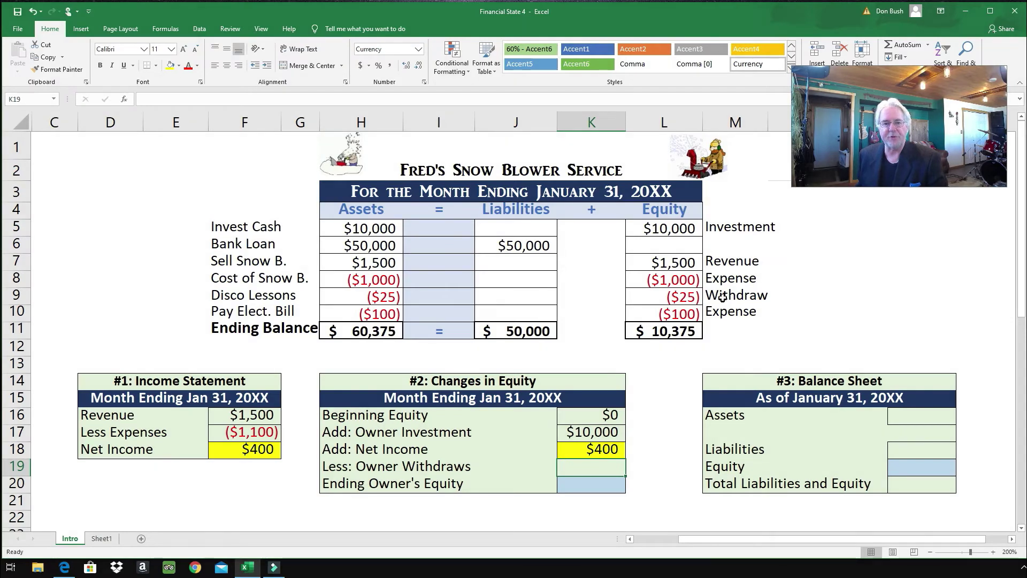
Enter -25 for Owner Withdraws and calculate Ending Owner's Equity as the sum of K16:K19
{"action": "left_click", "coordinate": [582, 463]}
{"action": "type", "text": "25"}
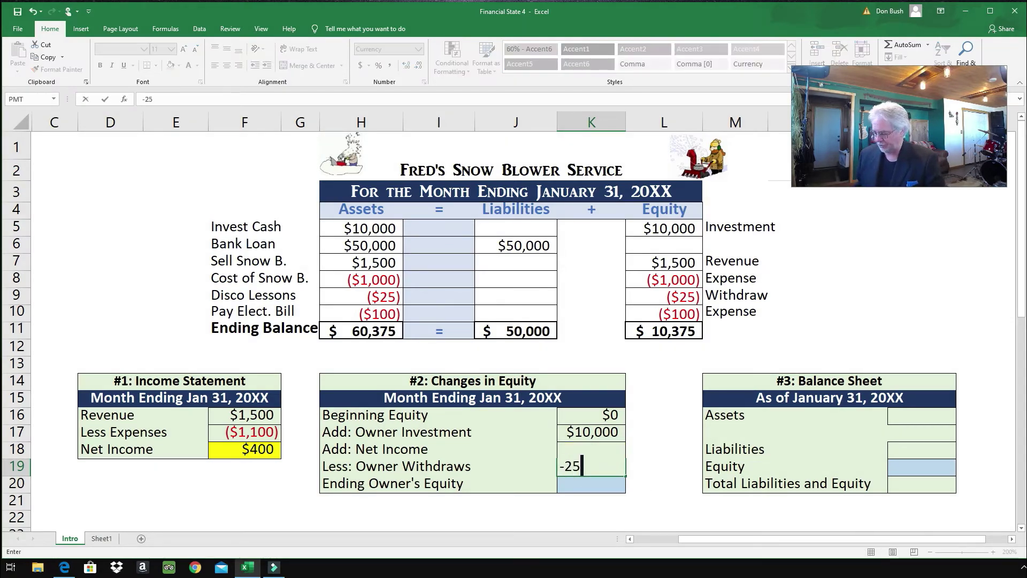
{"action": "key", "text": "Return"}
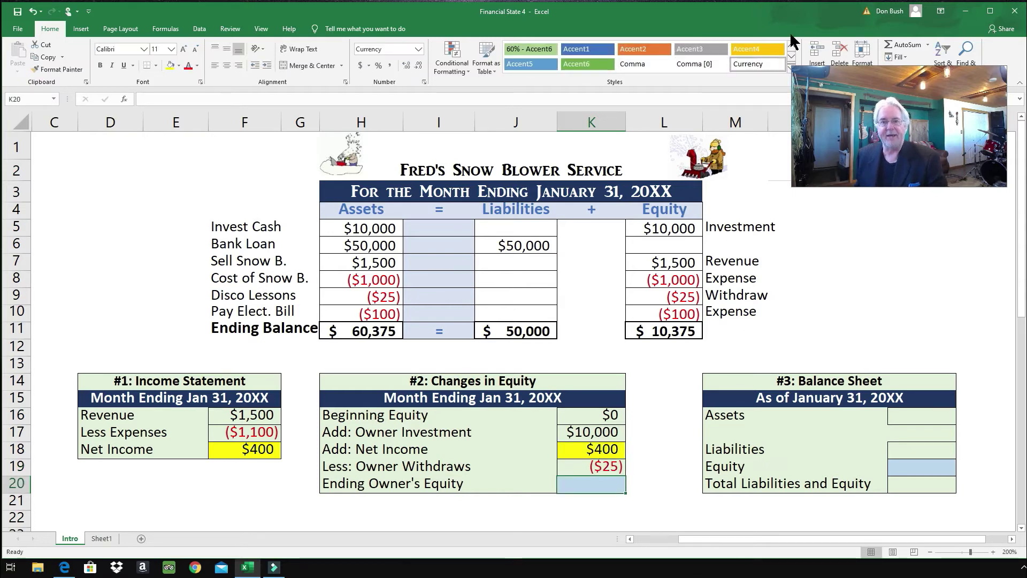
{"action": "left_click", "coordinate": [892, 47]}
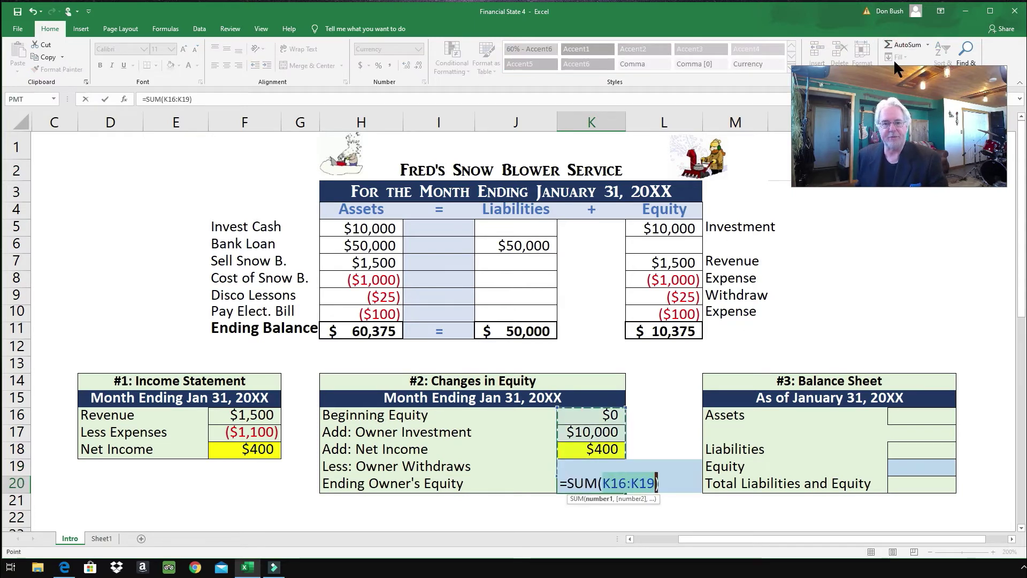
{"action": "key", "text": "Return"}
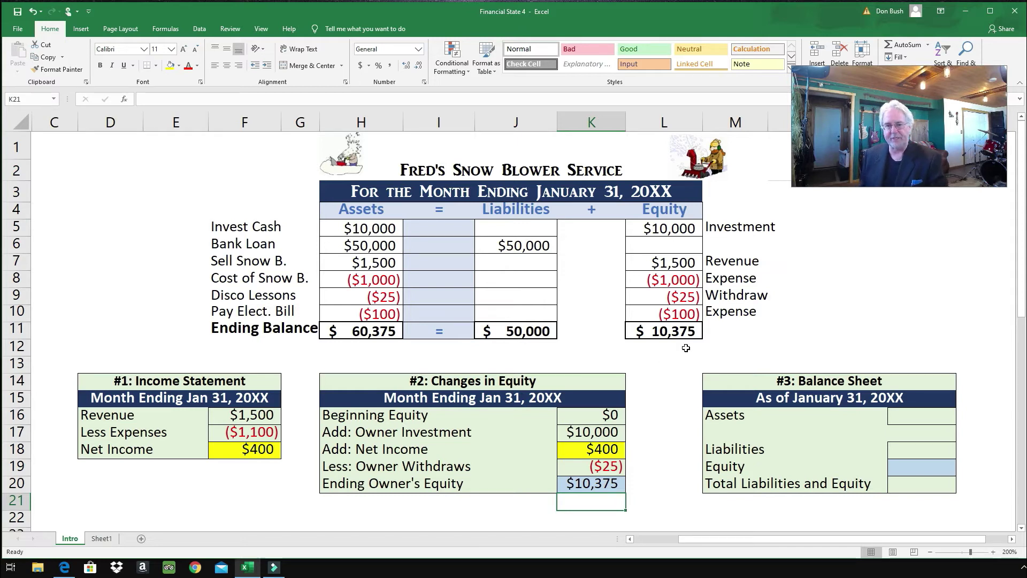
Enter 60,375 for Assets and 50,000 for Liabilities in the January 31 Balance Sheet
{"action": "left_click", "coordinate": [923, 419]}
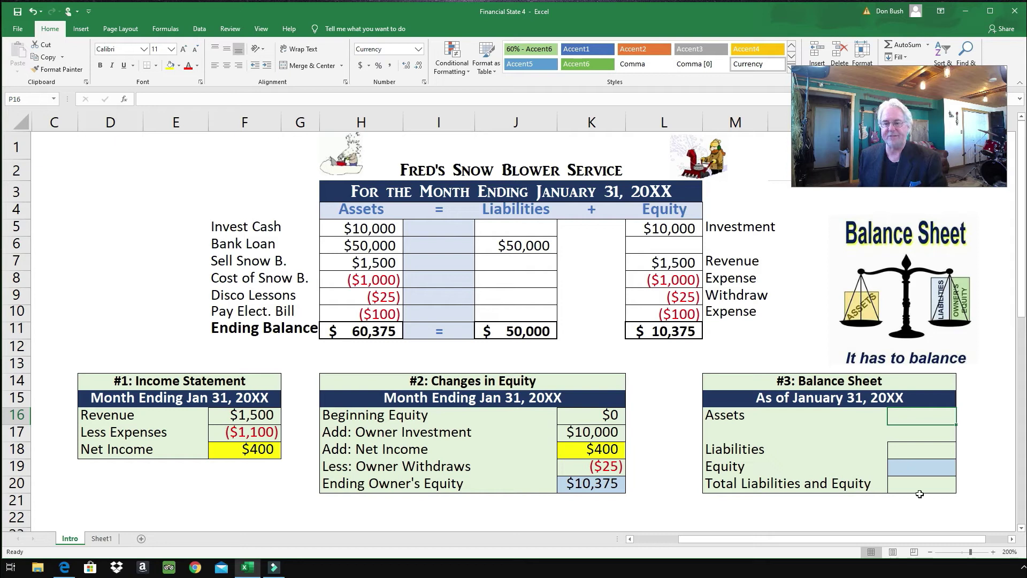
{"action": "left_click", "coordinate": [920, 416]}
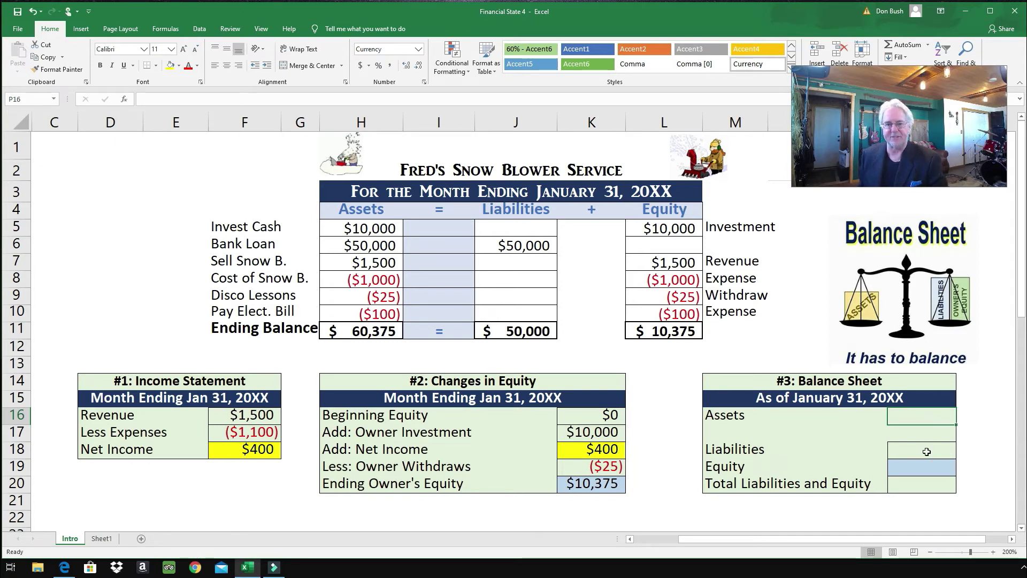
{"action": "type", "text": "60,"}
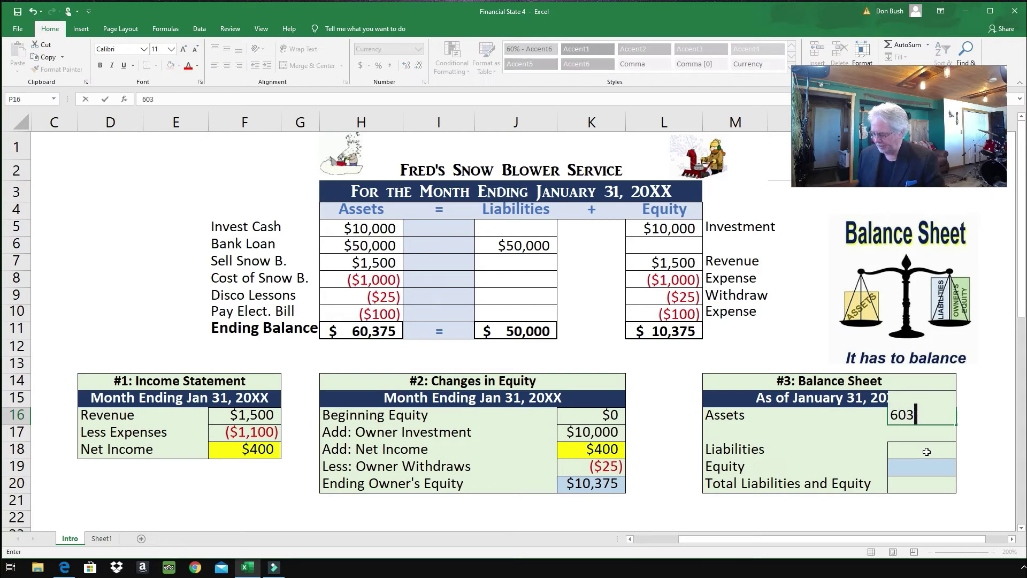
{"action": "type", "text": "375"}
{"action": "key", "text": "Return"}
{"action": "left_click", "coordinate": [926, 452]}
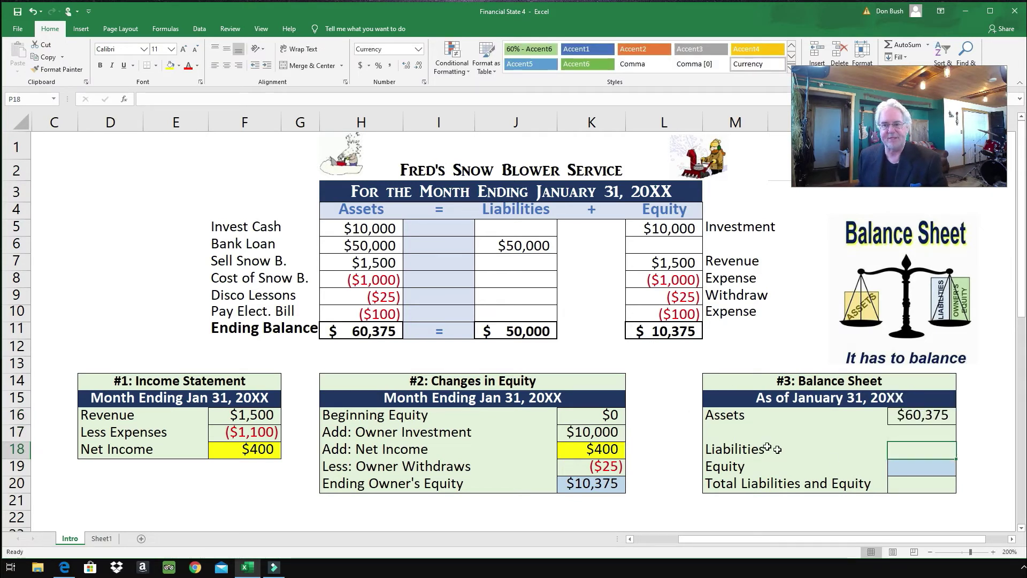
{"action": "type", "text": "50000"}
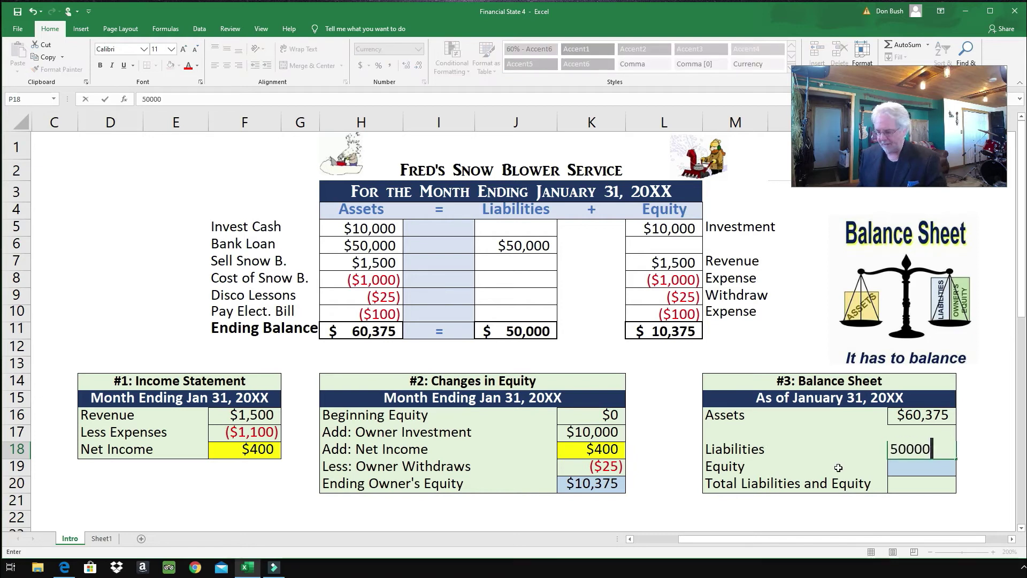
{"action": "key", "text": "Return"}
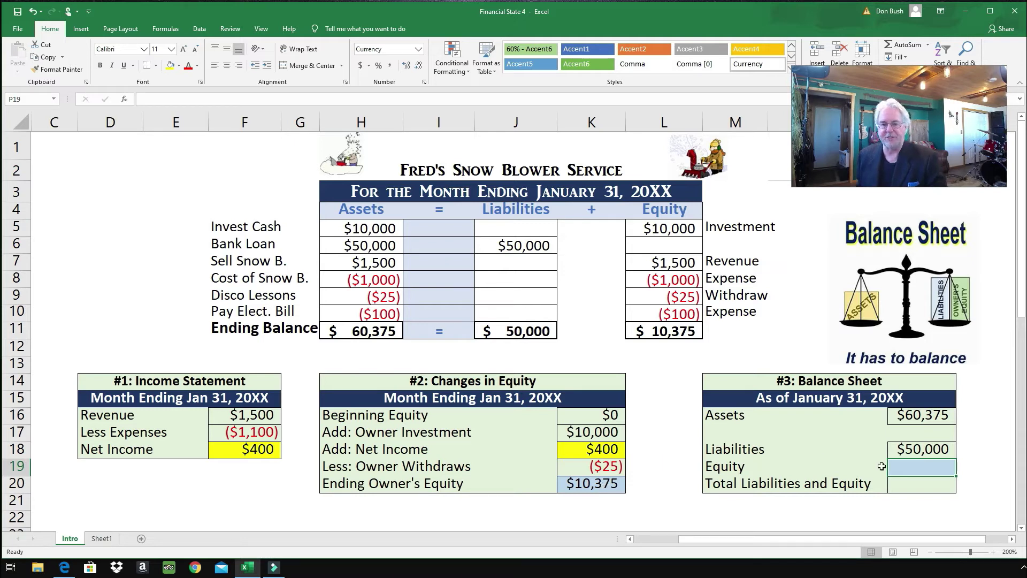
Enter 10,375 for Equity in the January 31 Balance Sheet and calculate Total Liabilities and Equity as the sum of P18:P19
{"action": "left_click", "coordinate": [904, 467]}
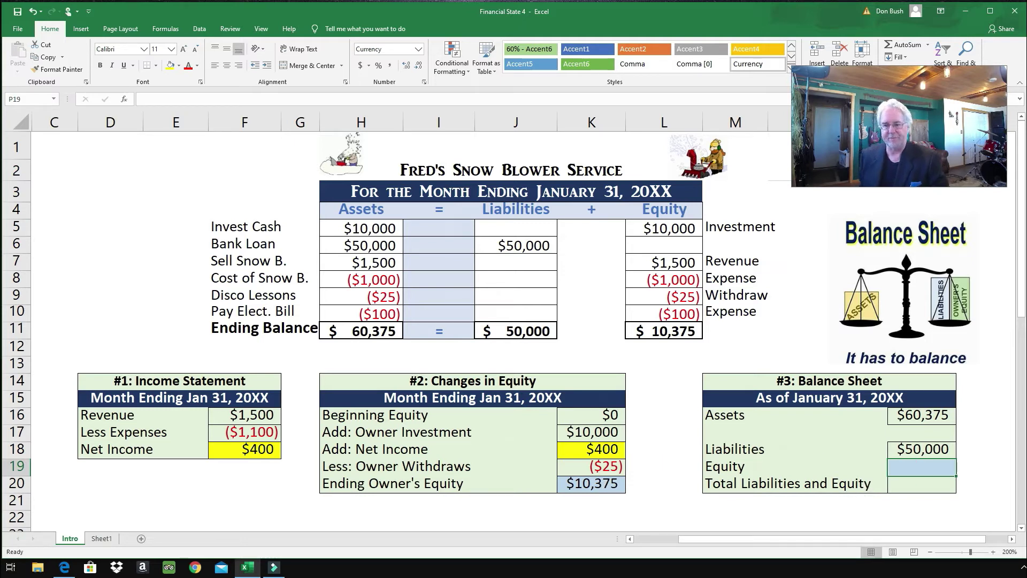
{"action": "type", "text": "10375"}
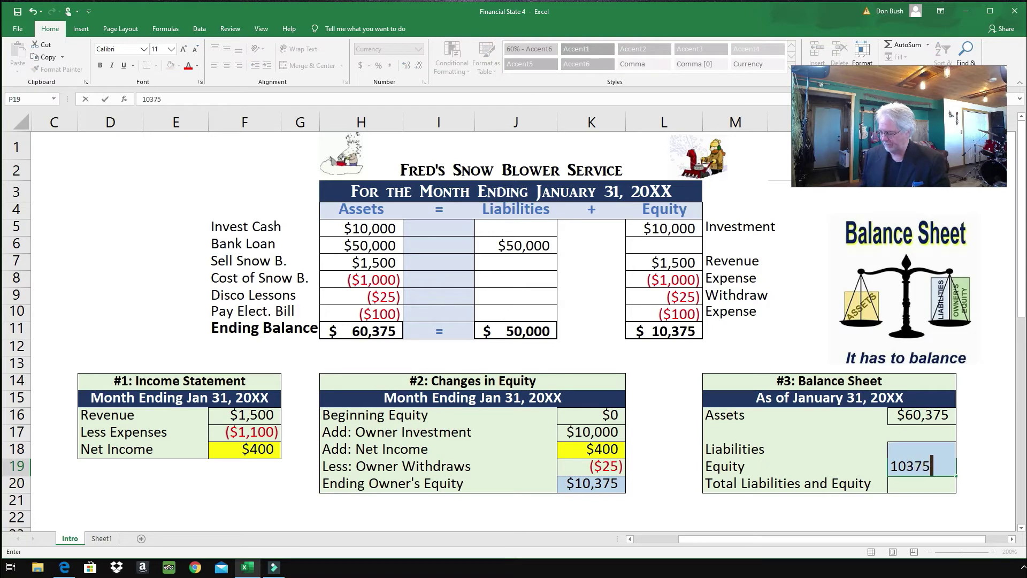
{"action": "key", "text": "ctrl+Return"}
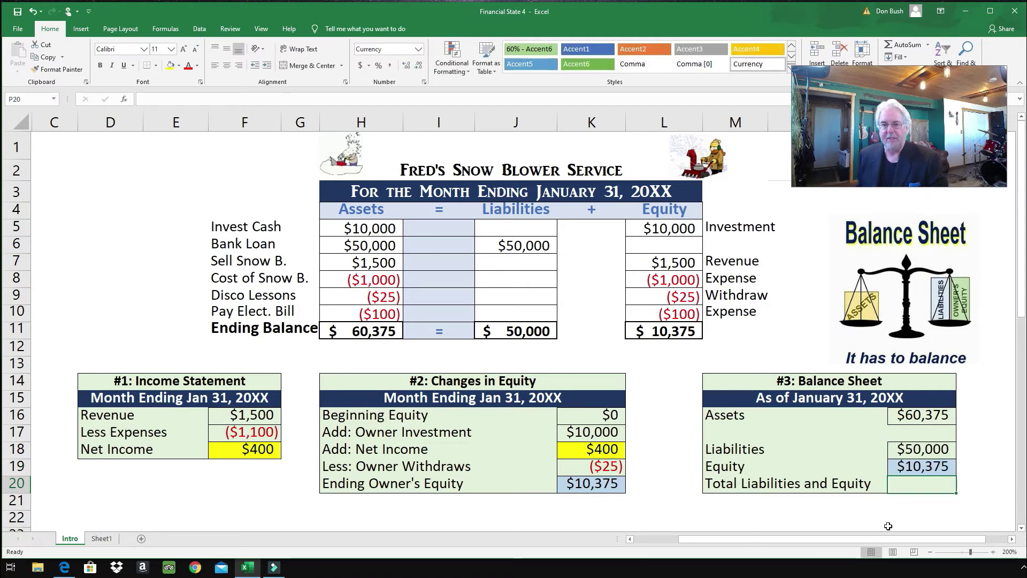
{"action": "left_click", "coordinate": [914, 491]}
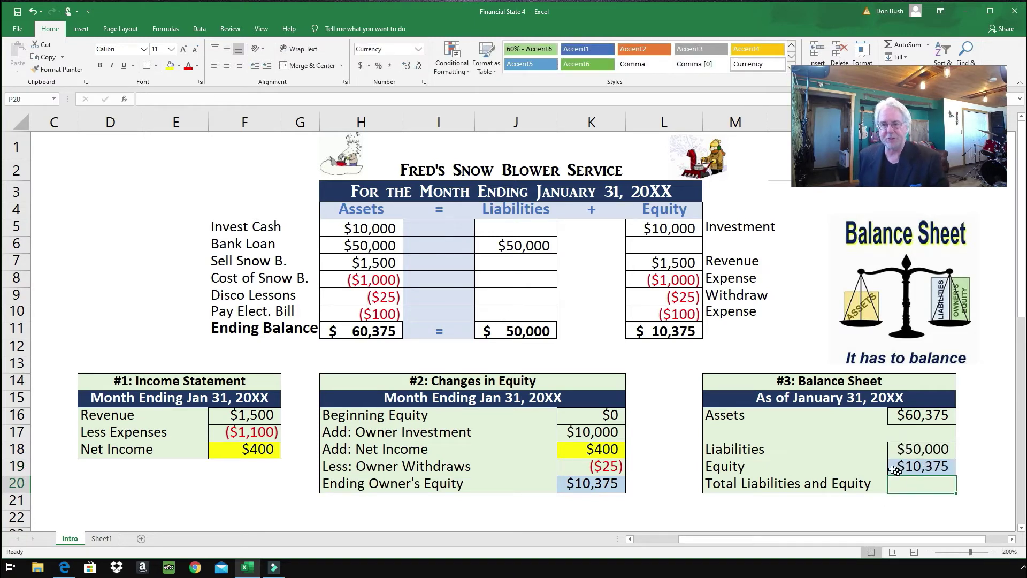
{"action": "left_click", "coordinate": [892, 47]}
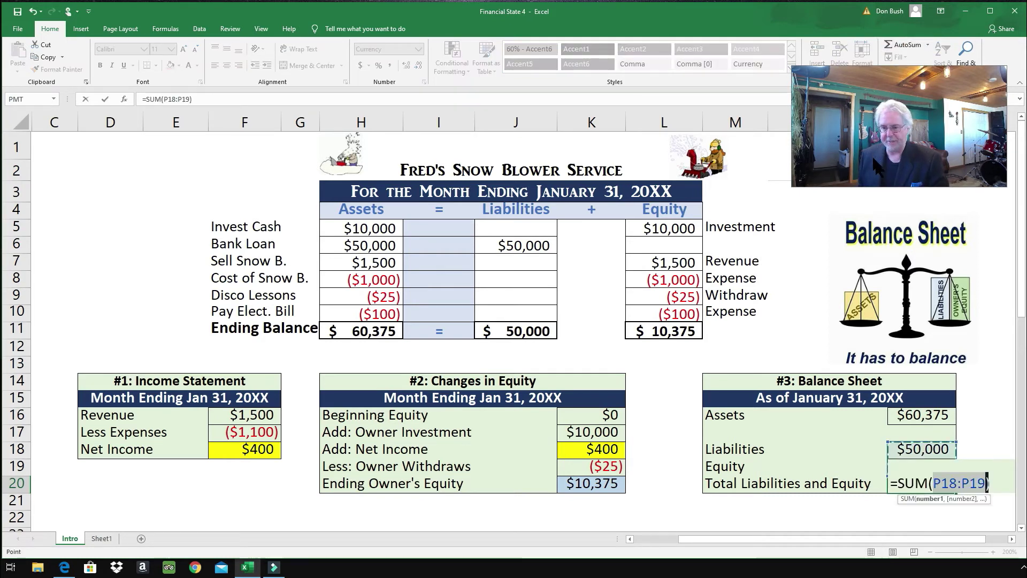
{"action": "key", "text": "Return"}
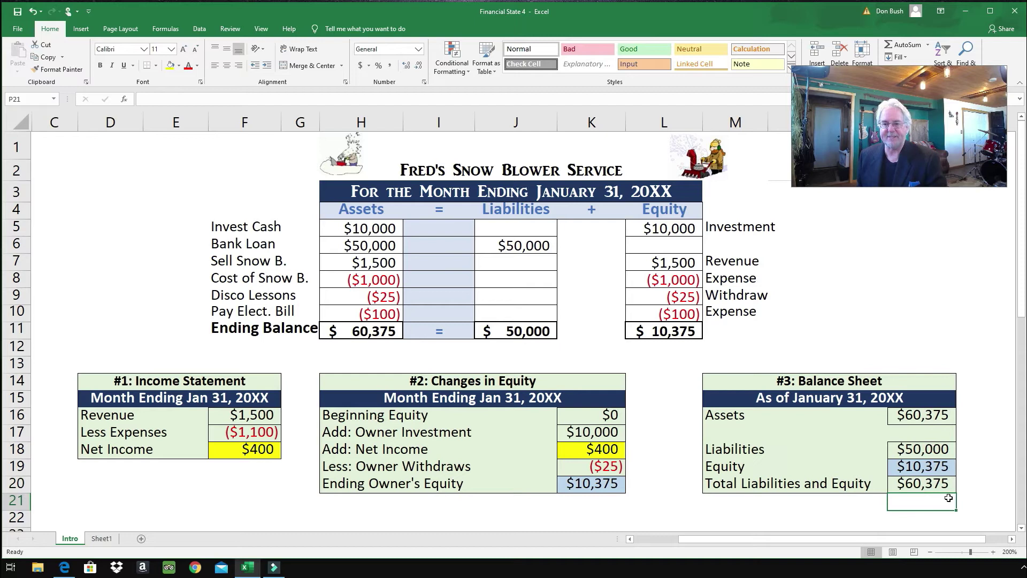
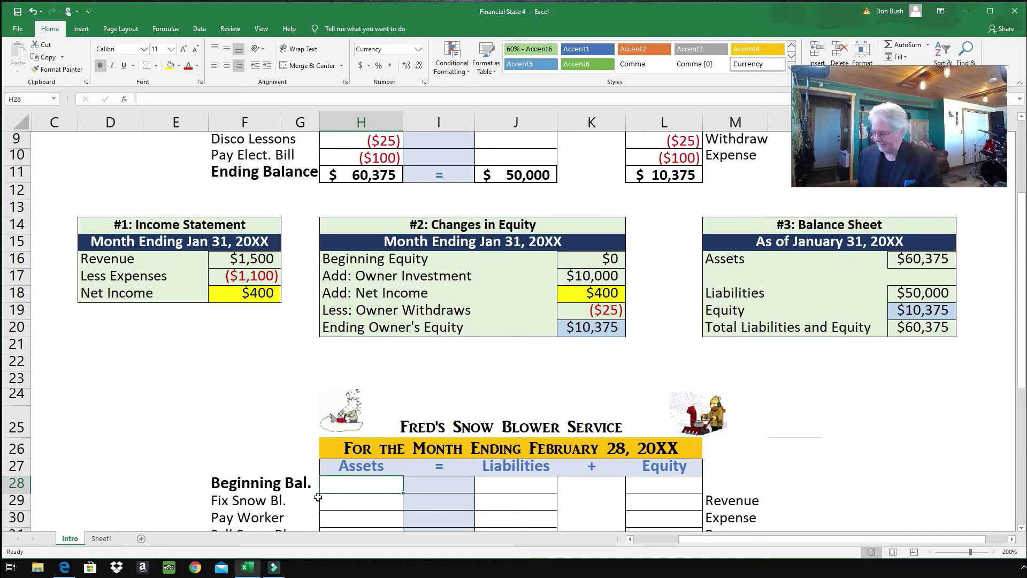
Enter February's Beginning Bal. as 60,375 for Assets, 50,000 for Liabilities and 10,375 for Equity
{"action": "type", "text": "60375"}
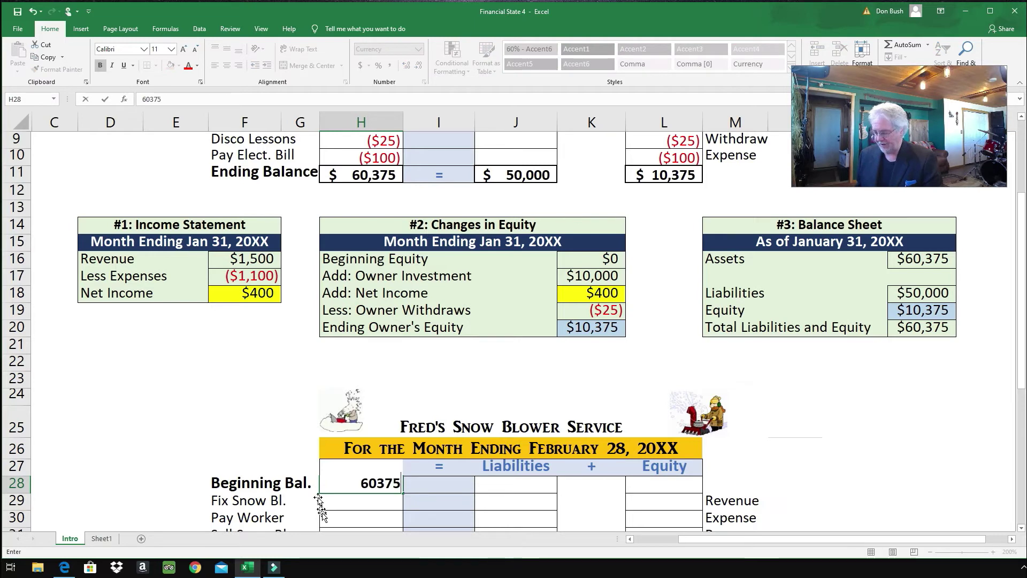
{"action": "key", "text": "ctrl+Return"}
{"action": "left_click", "coordinate": [506, 484]}
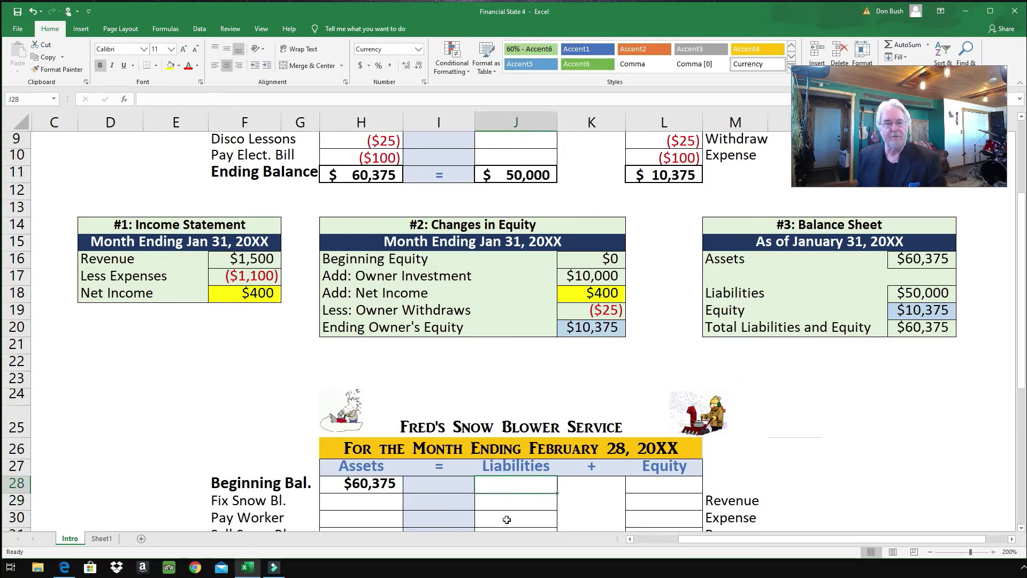
{"action": "type", "text": "50000"}
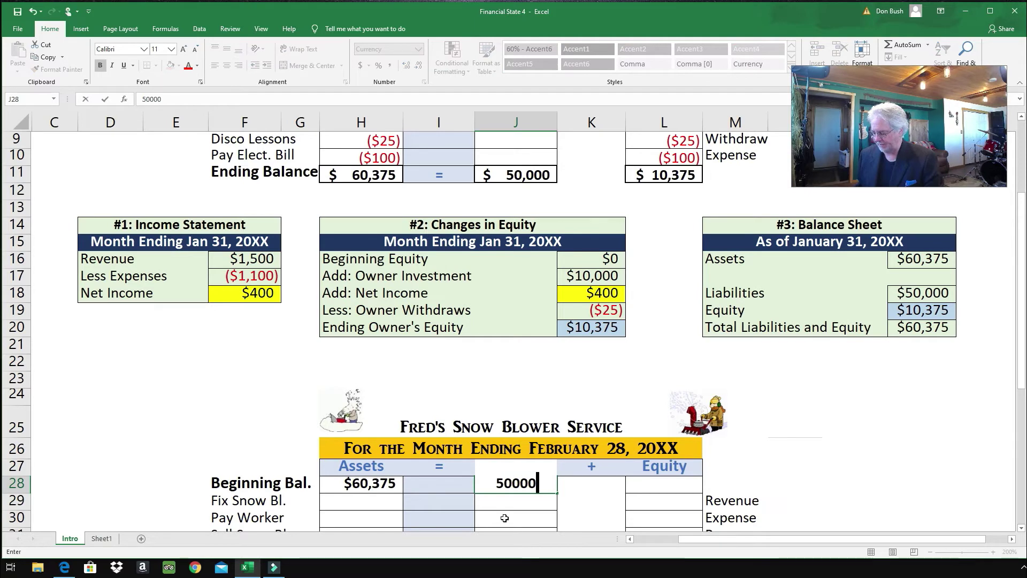
{"action": "key", "text": "ctrl+Return"}
{"action": "left_click", "coordinate": [664, 484]}
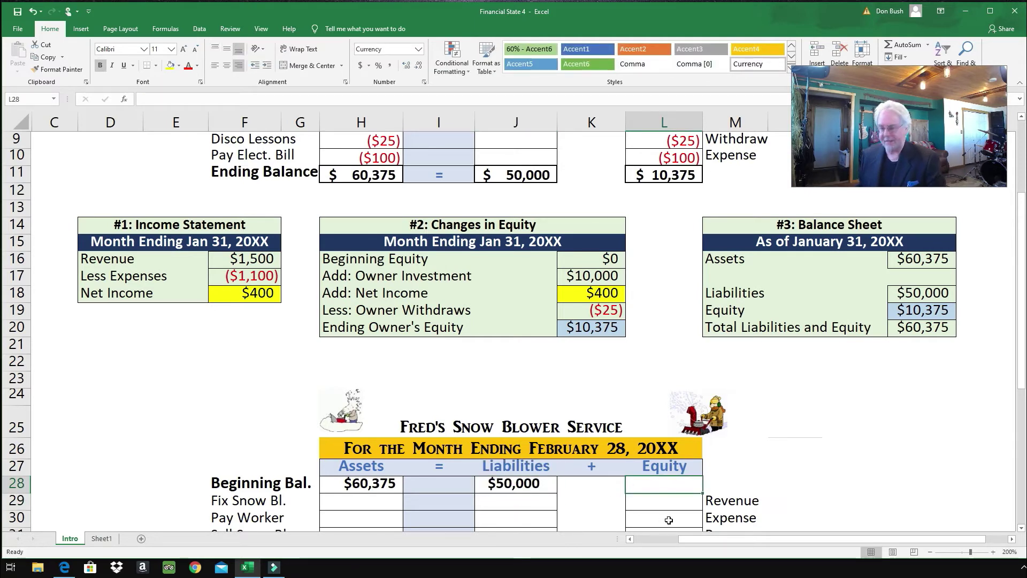
{"action": "type", "text": "10375"}
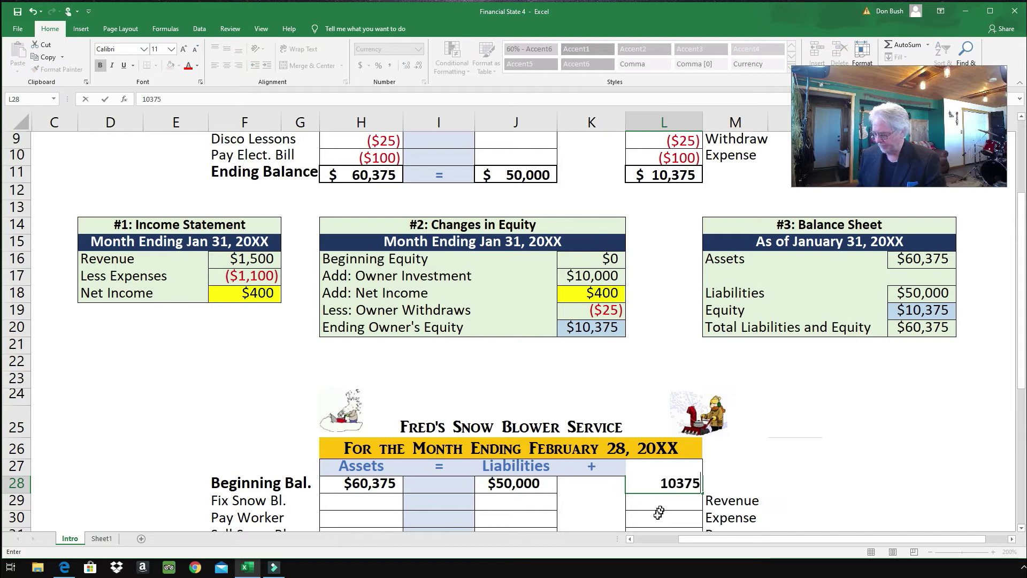
{"action": "key", "text": "Return"}
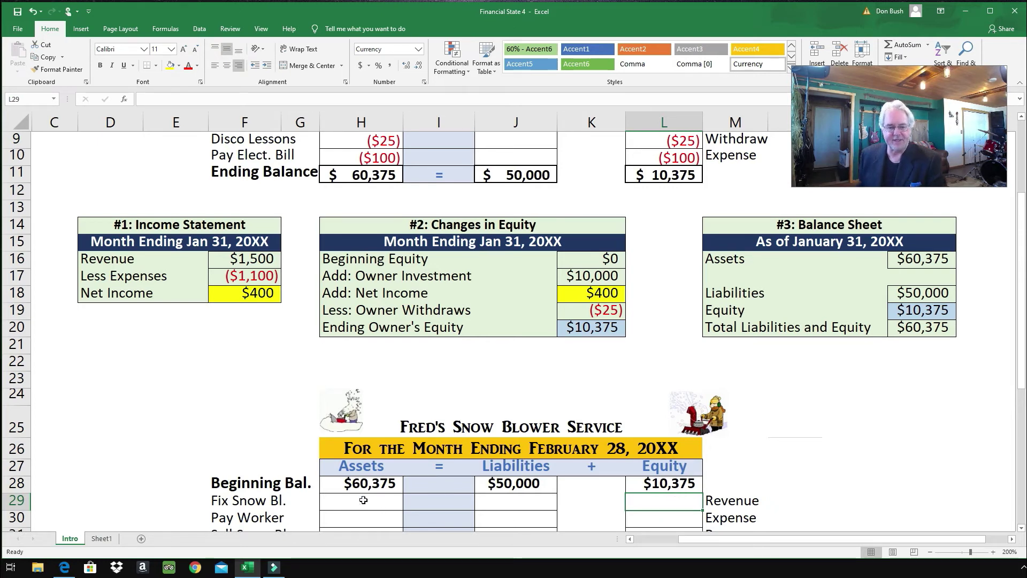
Record Fix Snow Bl. in the February table as 400 under both Assets and Equity
{"action": "left_click", "coordinate": [356, 482]}
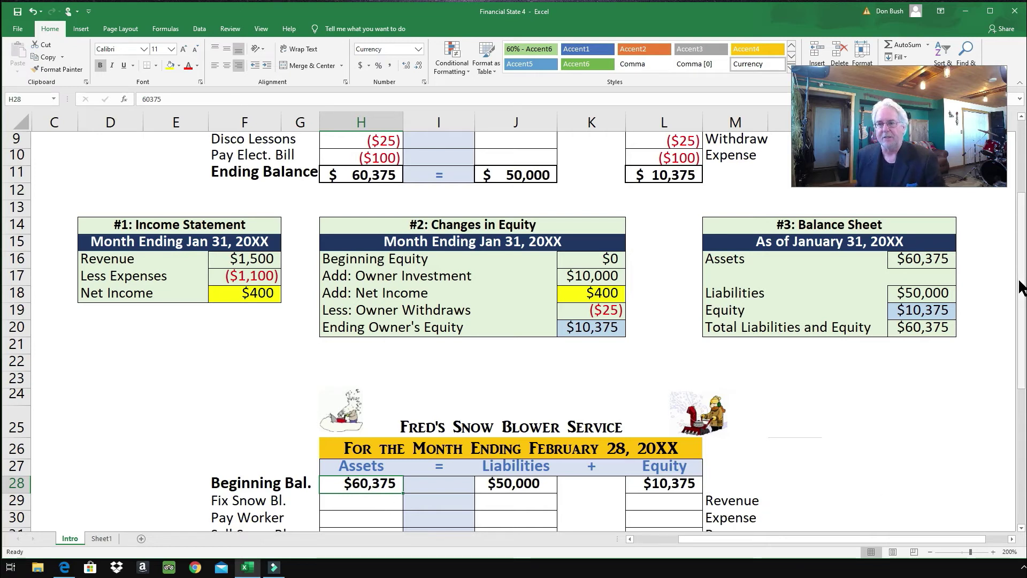
{"action": "left_click_drag", "start_coordinate": [1023, 289], "coordinate": [1023, 347]}
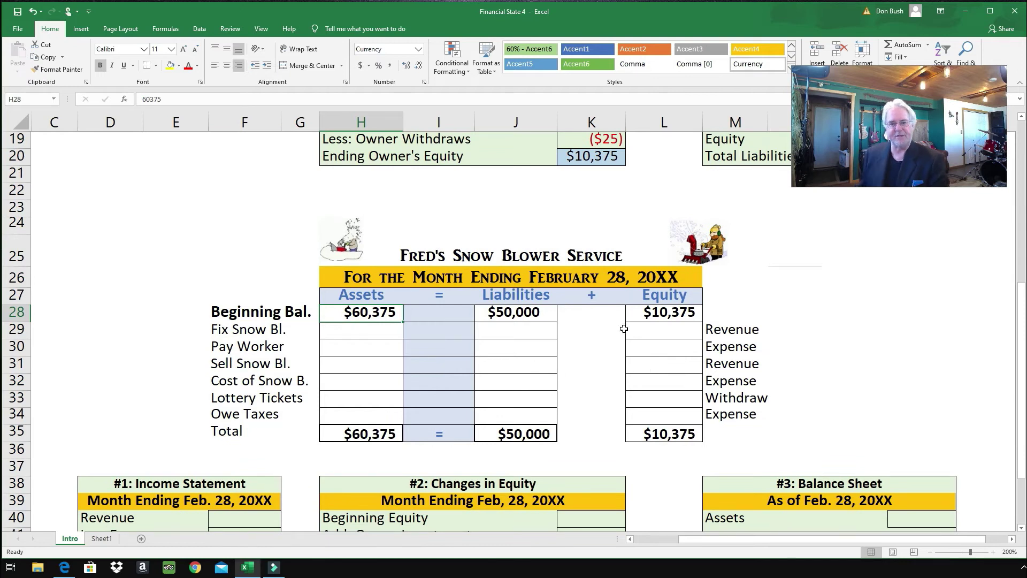
{"action": "left_click", "coordinate": [336, 331]}
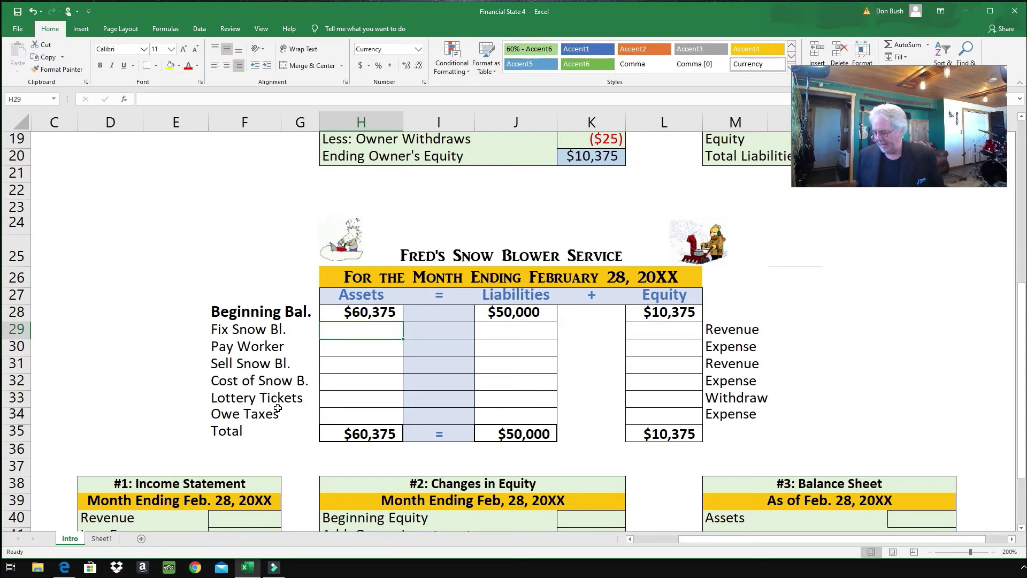
{"action": "type", "text": "400"}
{"action": "key", "text": "ctrl+Return"}
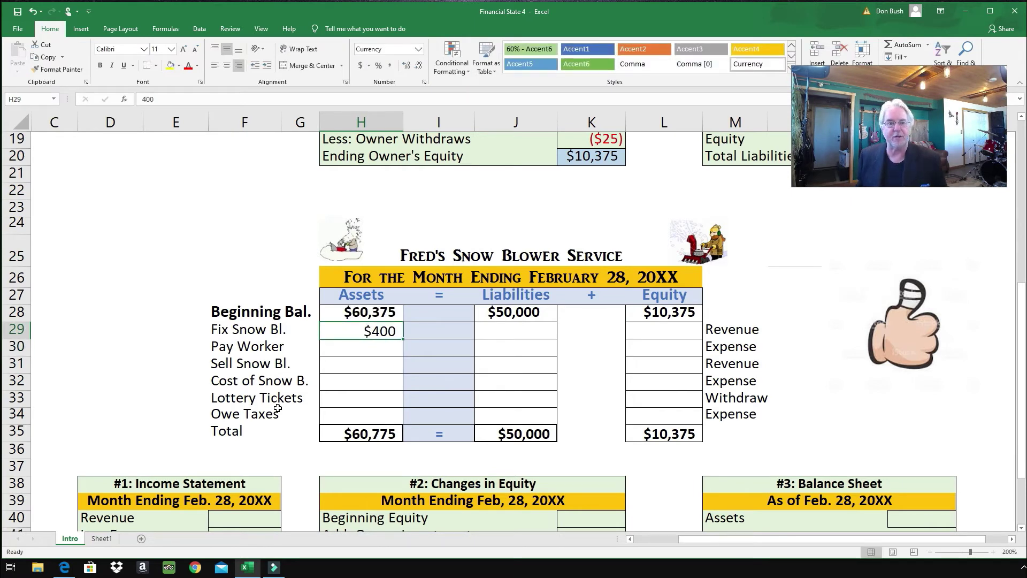
{"action": "key", "text": "Right"}
{"action": "key", "text": "Right"}
{"action": "key", "text": "Right"}
{"action": "key", "text": "Right"}
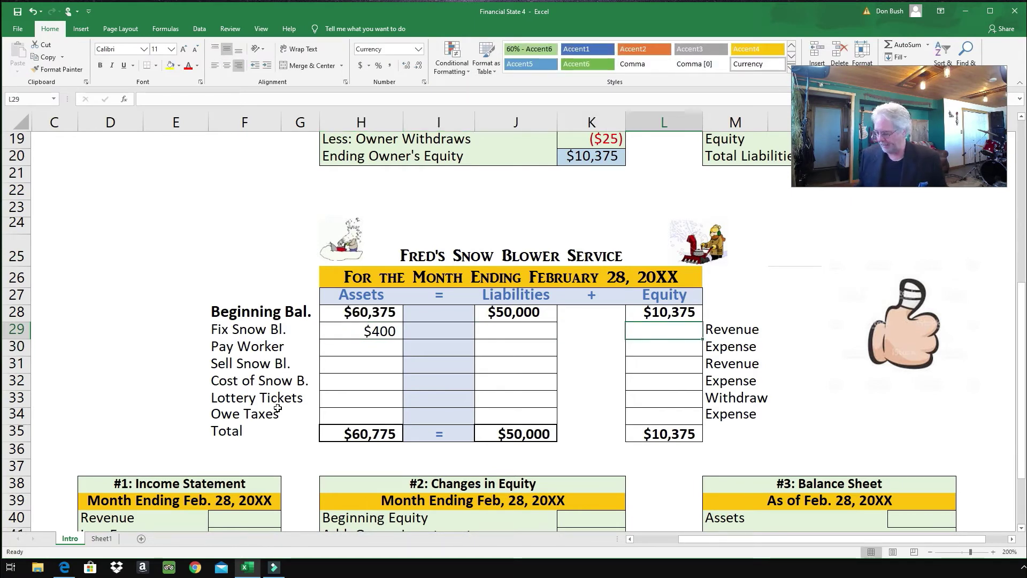
{"action": "type", "text": "400"}
{"action": "key", "text": "Return"}
Record Pay Worker in the February table as -100 under both Assets and Equity
{"action": "key", "text": "Left"}
{"action": "key", "text": "Left"}
{"action": "key", "text": "Left"}
{"action": "key", "text": "Left"}
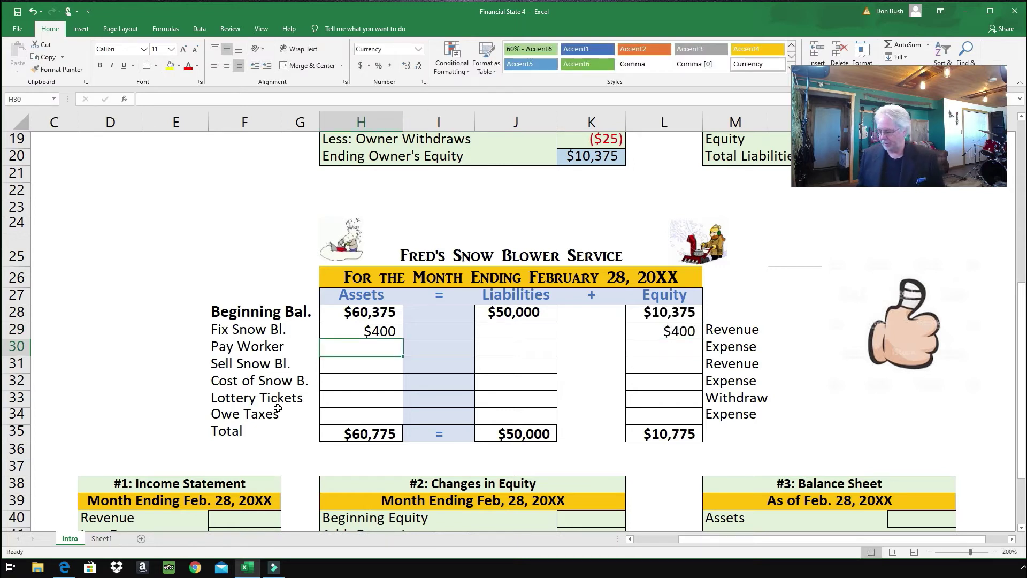
{"action": "type", "text": "-100"}
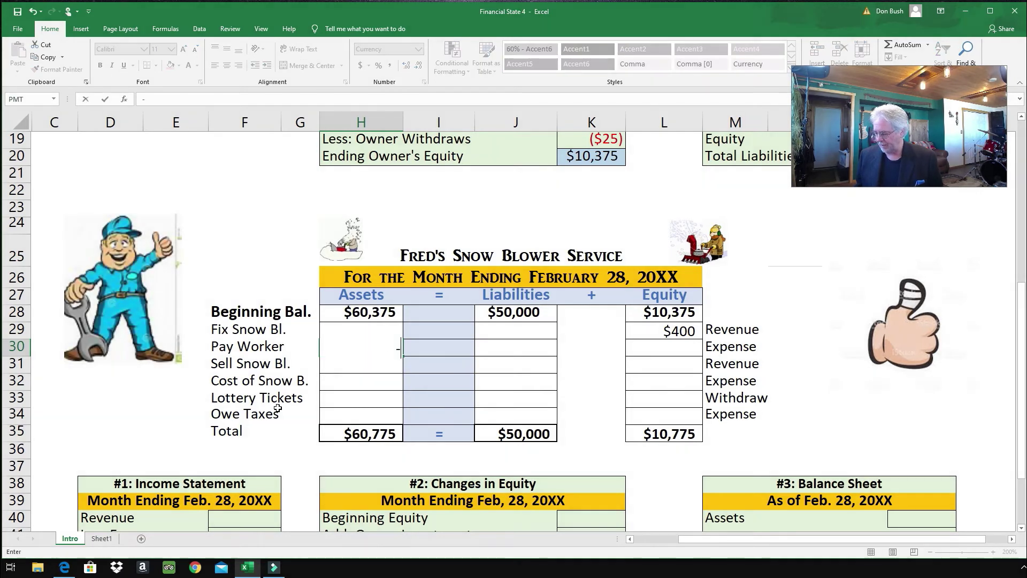
{"action": "key", "text": "Return"}
{"action": "key", "text": "Up"}
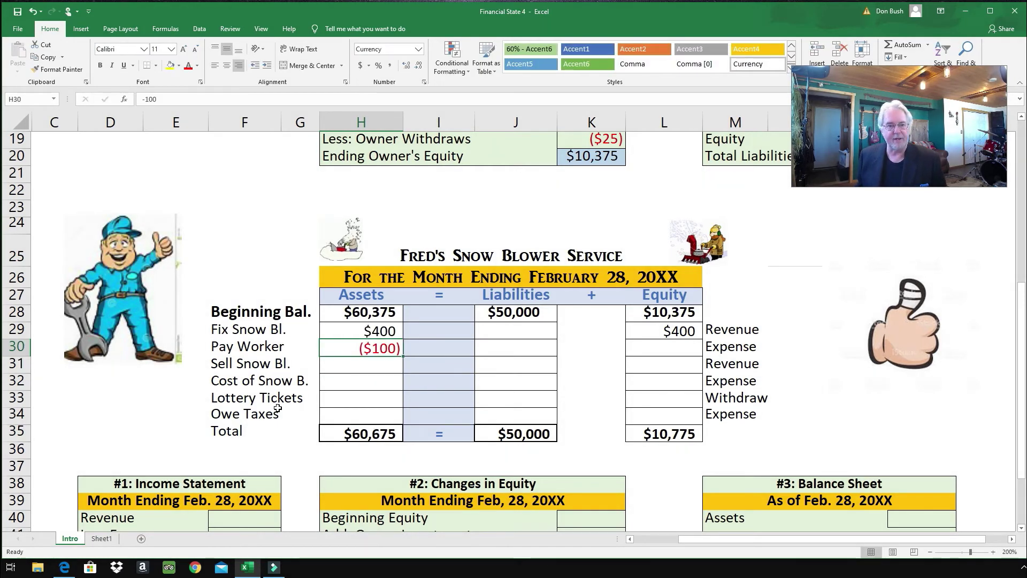
{"action": "key", "text": "Right"}
{"action": "key", "text": "Right"}
{"action": "key", "text": "Right"}
{"action": "key", "text": "Right"}
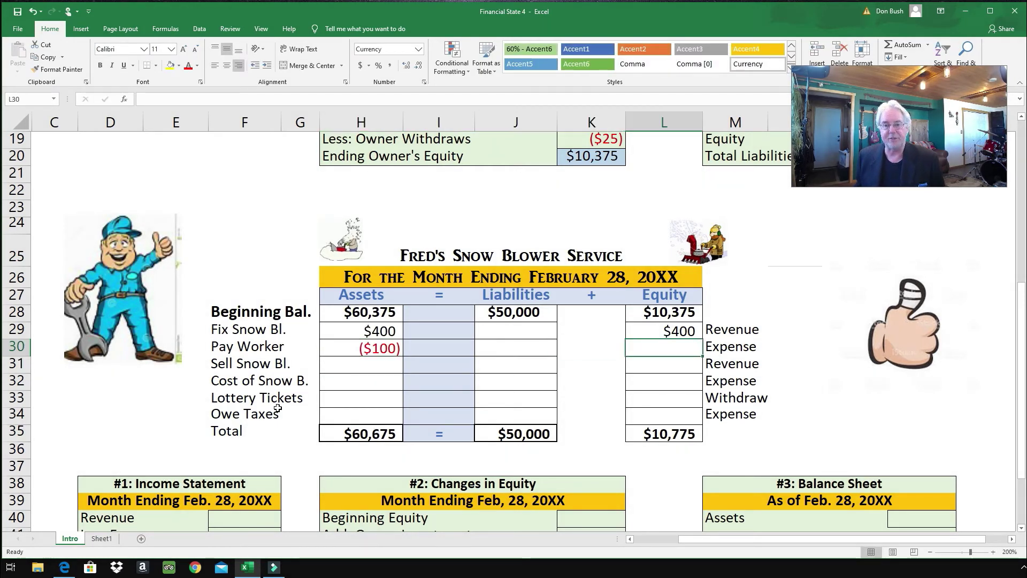
{"action": "type", "text": "-100"}
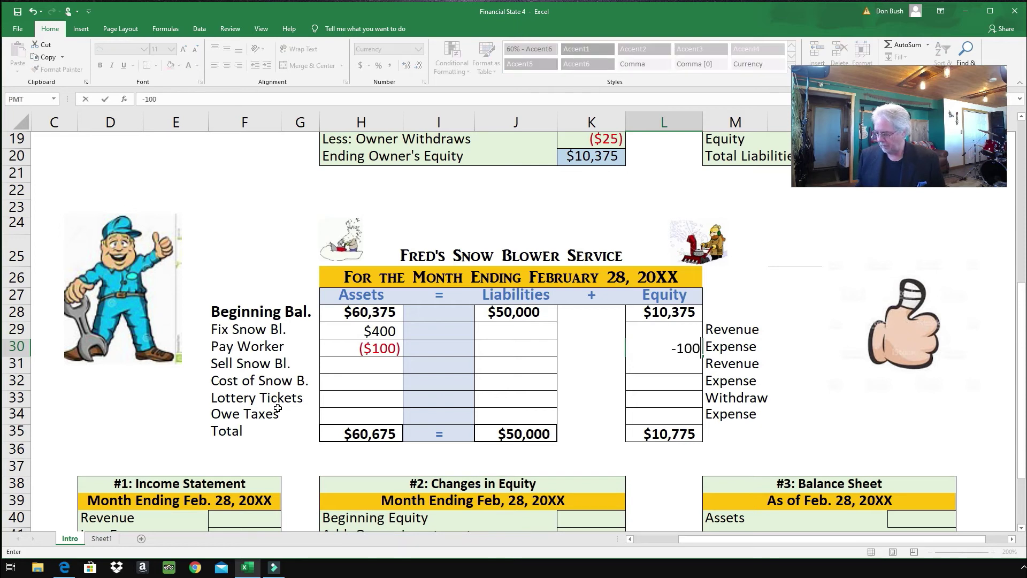
{"action": "key", "text": "Return"}
Record Sell Snow Bl. in the February table as 1,500 under both Assets and Equity
{"action": "key", "text": "Left"}
{"action": "key", "text": "Left"}
{"action": "key", "text": "Left"}
{"action": "key", "text": "Left"}
{"action": "key", "text": "Left"}
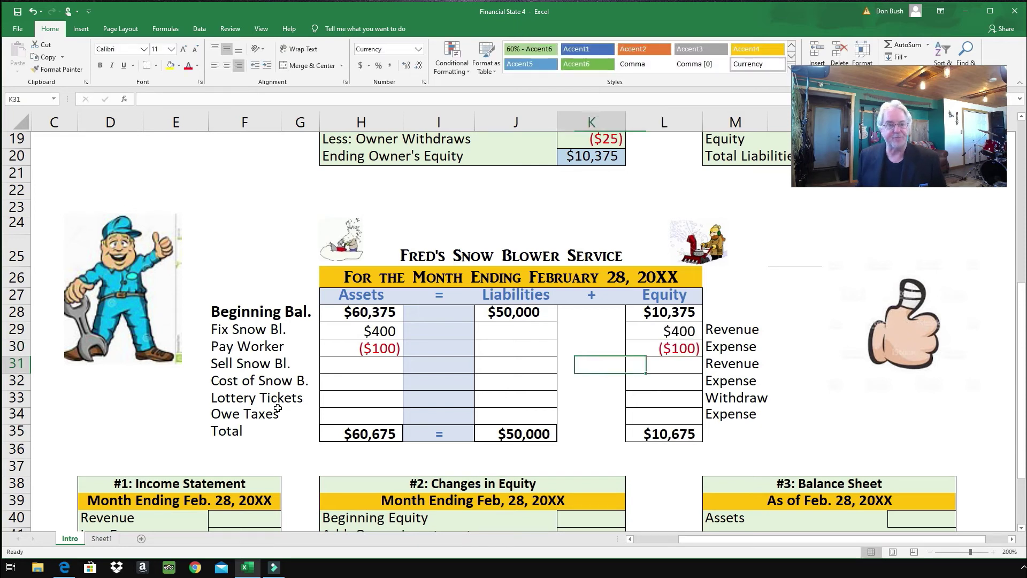
{"action": "key", "text": "Right"}
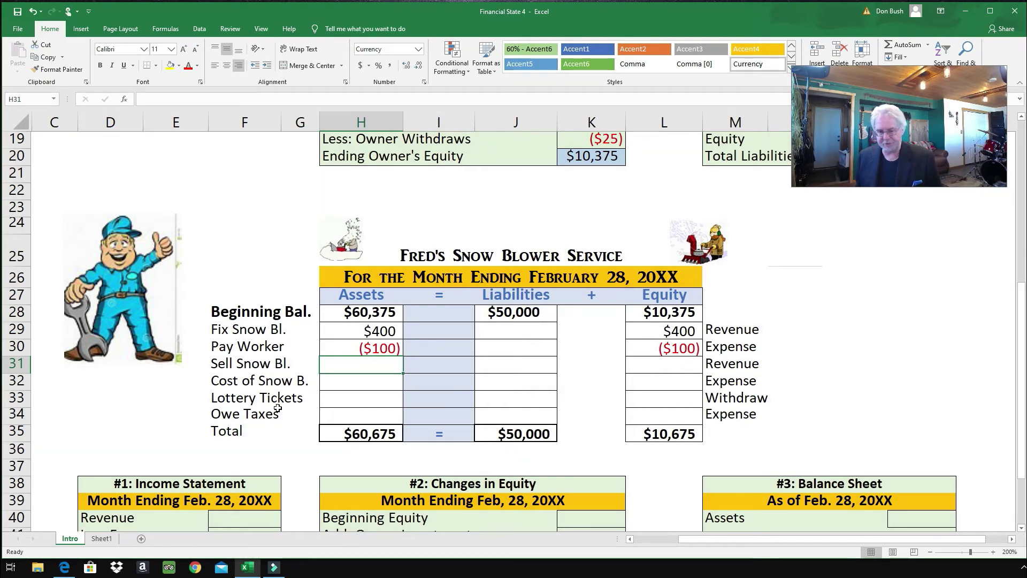
{"action": "type", "text": "1500"}
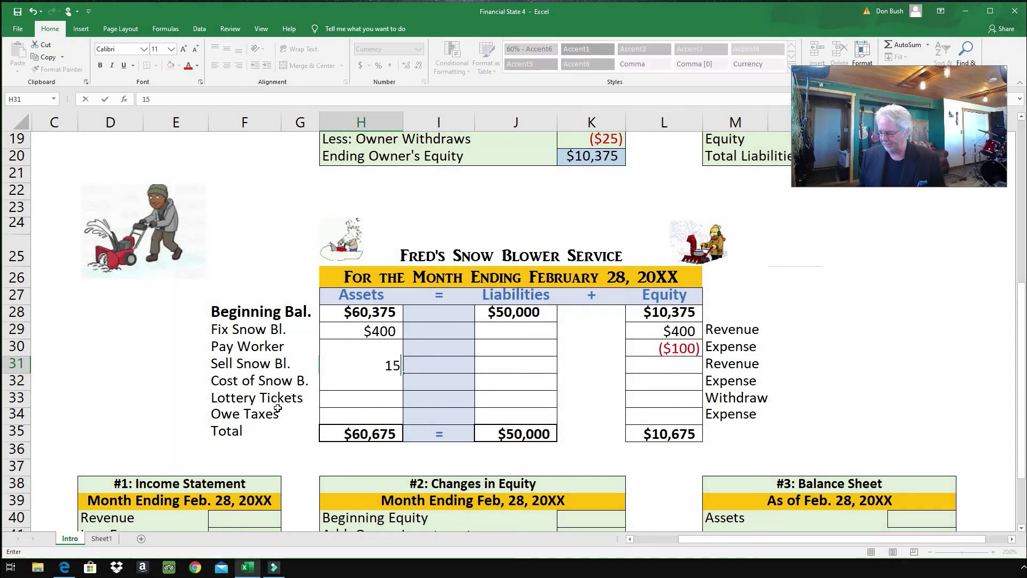
{"action": "key", "text": "ctrl+Return"}
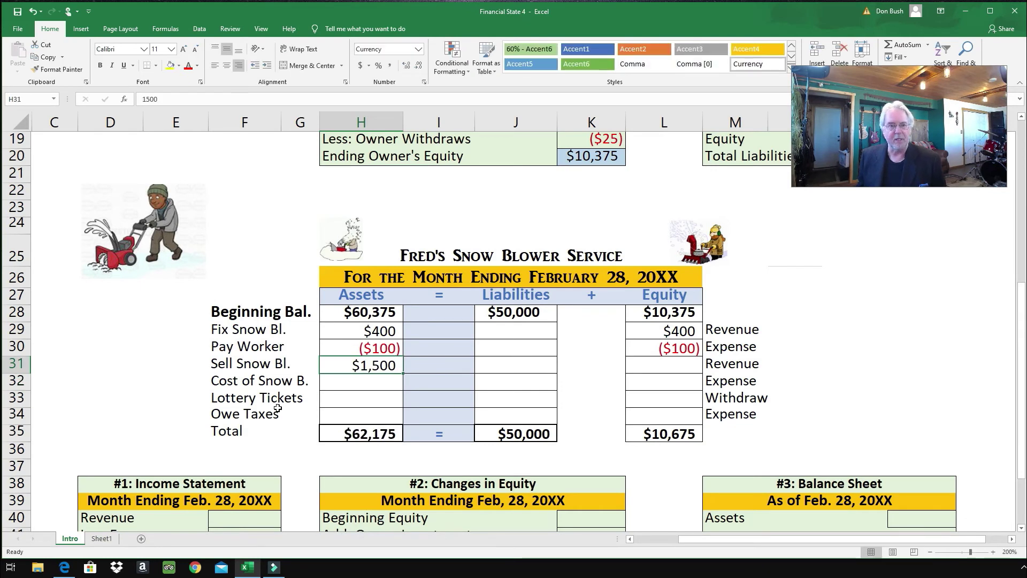
{"action": "key", "text": "Right"}
{"action": "key", "text": "Right"}
{"action": "key", "text": "Right"}
{"action": "key", "text": "Right"}
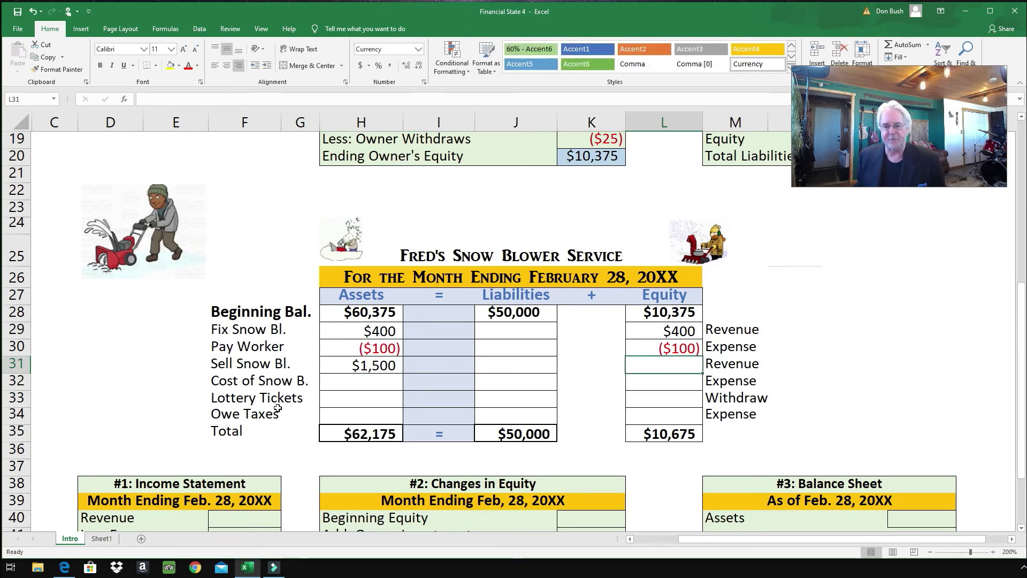
{"action": "type", "text": "1500"}
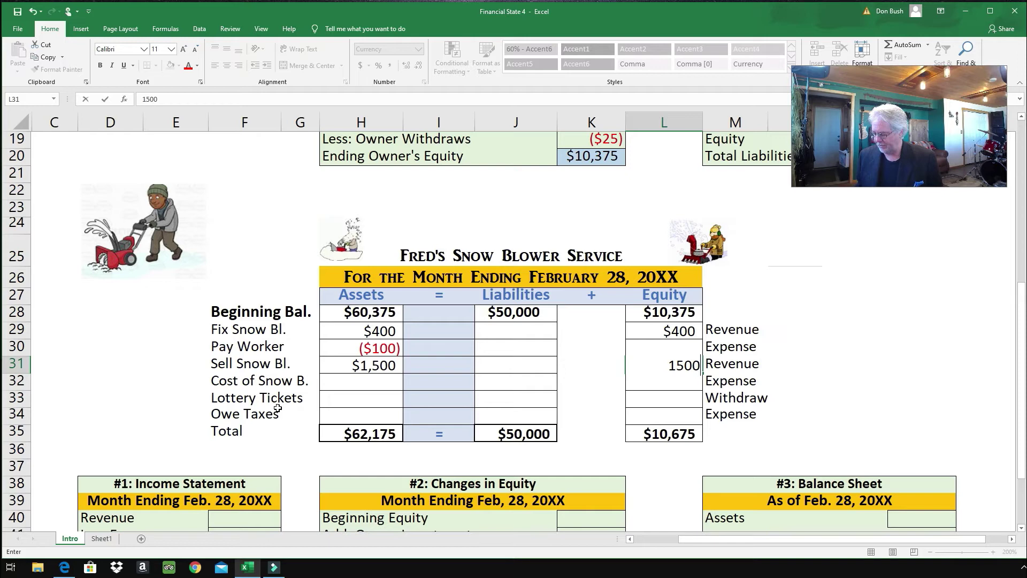
{"action": "key", "text": "Return"}
Record Cost of Snow B. in the February table as -1,000 under both Assets and Equity
{"action": "key", "text": "Left"}
{"action": "key", "text": "Left"}
{"action": "key", "text": "Left"}
{"action": "key", "text": "Left"}
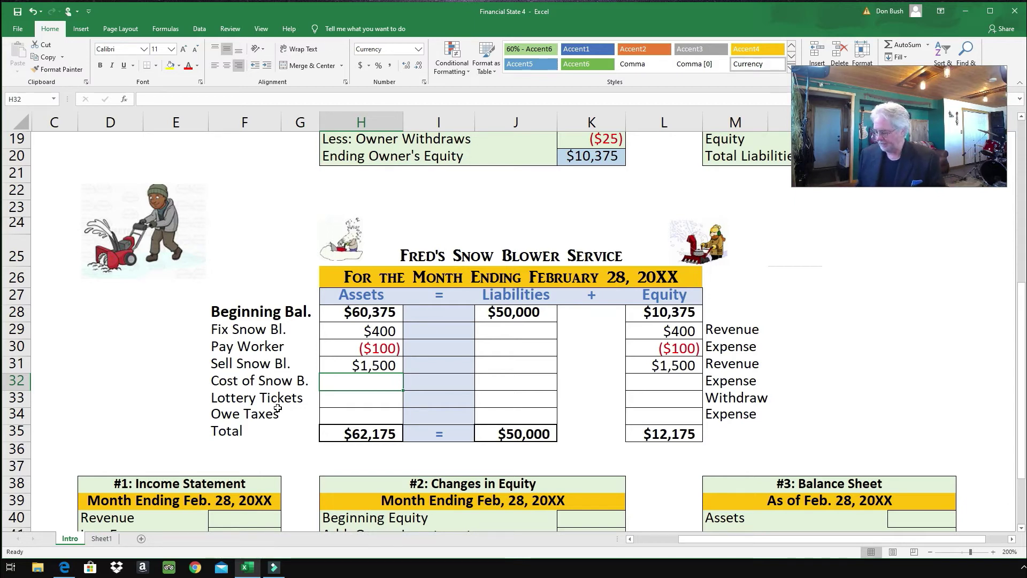
{"action": "type", "text": "-1000"}
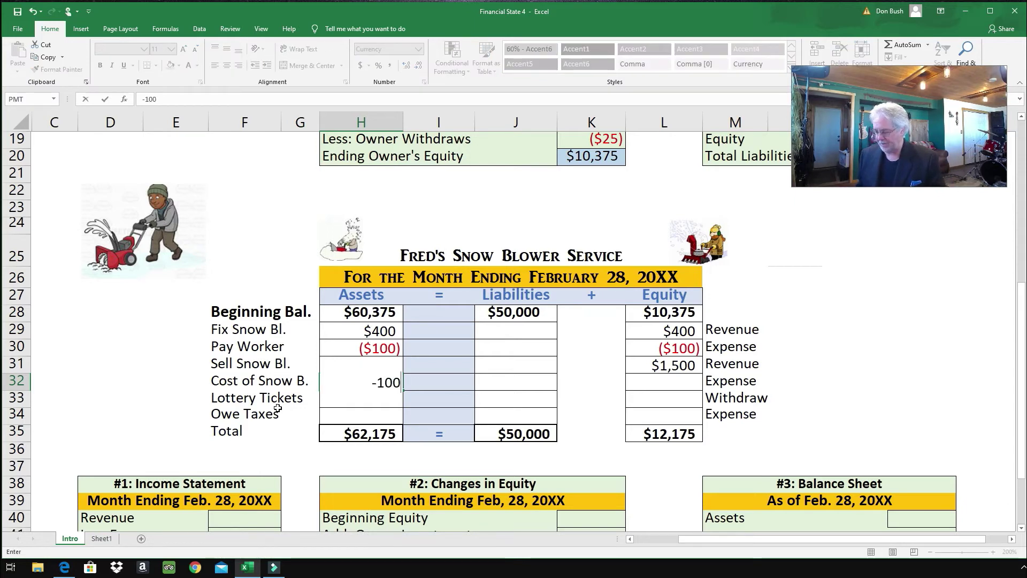
{"action": "key", "text": "ctrl+Return"}
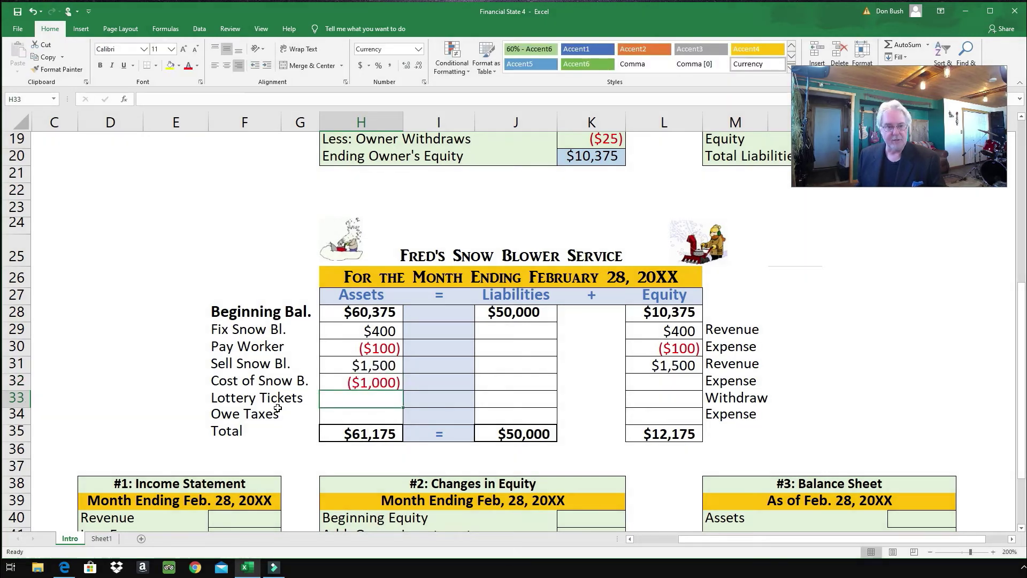
{"action": "key", "text": "Right"}
{"action": "key", "text": "Right"}
{"action": "key", "text": "Right"}
{"action": "key", "text": "Right"}
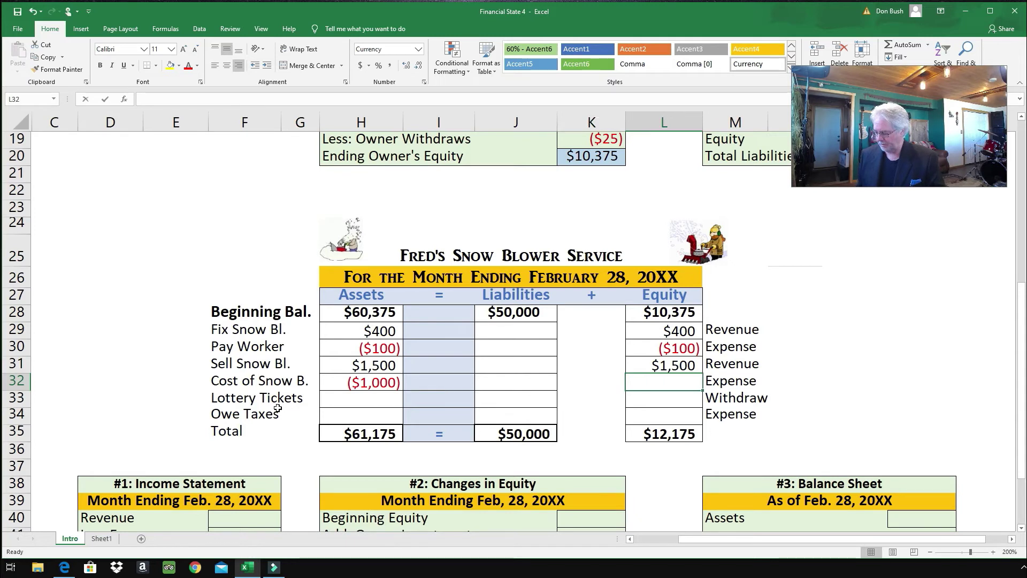
{"action": "type", "text": "-1000"}
{"action": "key", "text": "Return"}
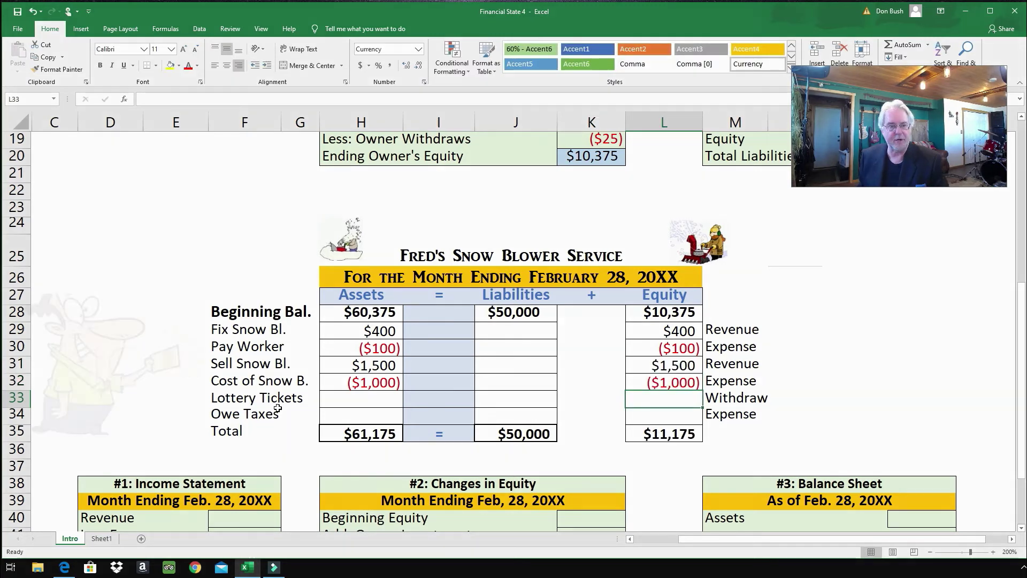
Record Lottery Tickets in the February table as -200 under both Assets and Equity
{"action": "key", "text": "Left"}
{"action": "key", "text": "Left"}
{"action": "key", "text": "Left"}
{"action": "key", "text": "Left"}
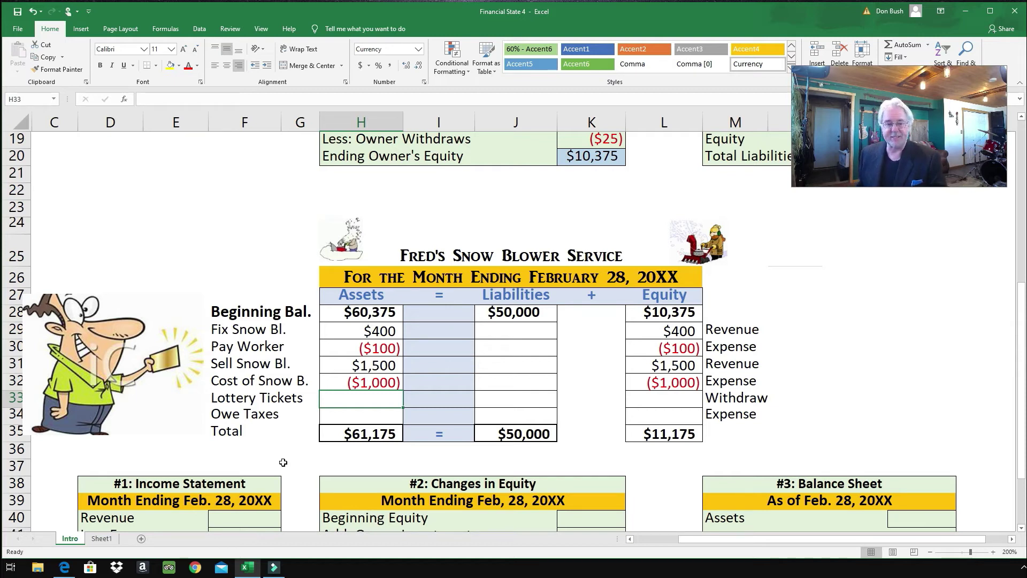
{"action": "type", "text": "-200"}
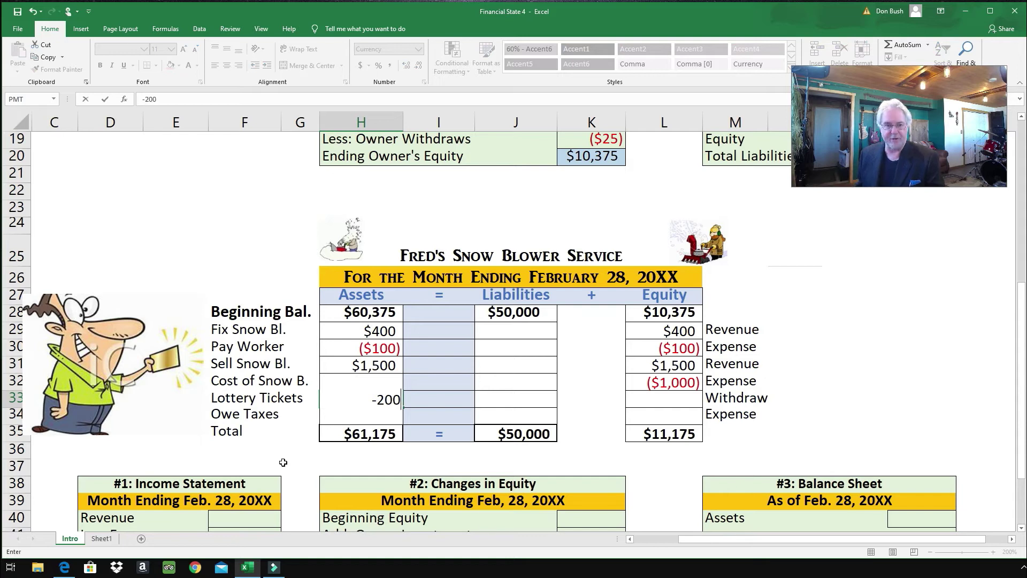
{"action": "key", "text": "Return"}
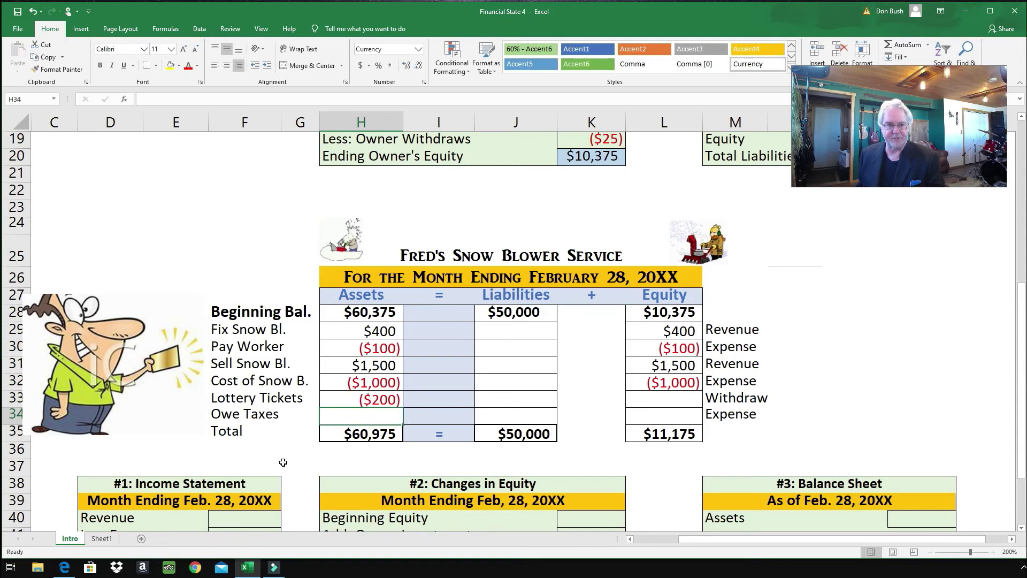
{"action": "key", "text": "Up"}
{"action": "key", "text": "Right"}
{"action": "key", "text": "Right"}
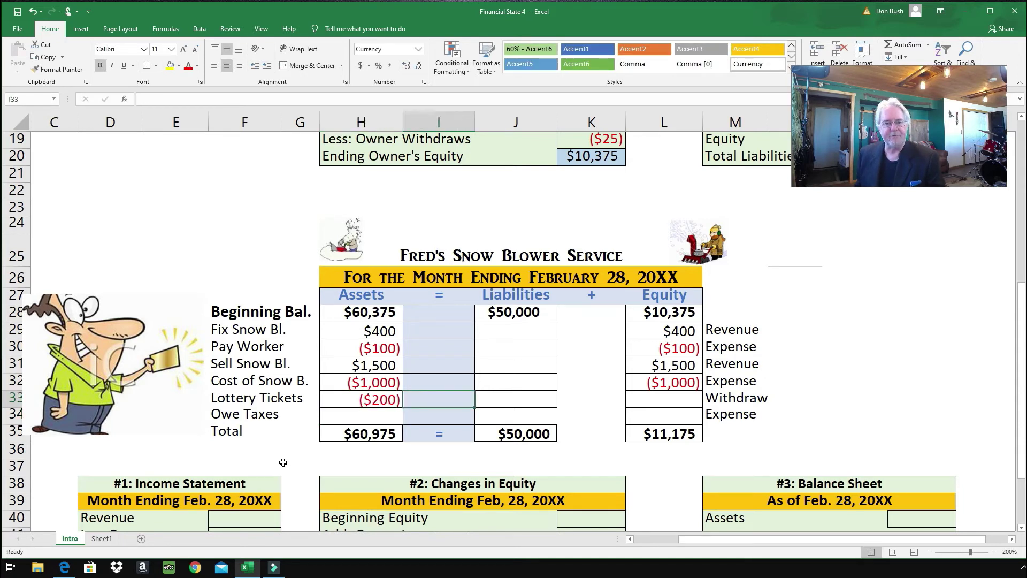
{"action": "key", "text": "Right"}
{"action": "key", "text": "Right"}
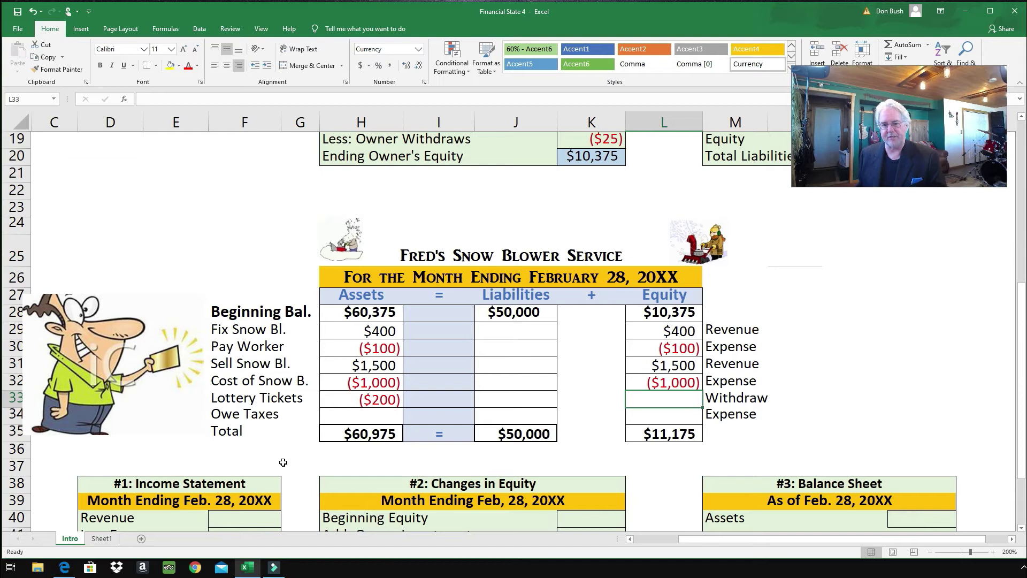
{"action": "type", "text": "-200"}
{"action": "key", "text": "Return"}
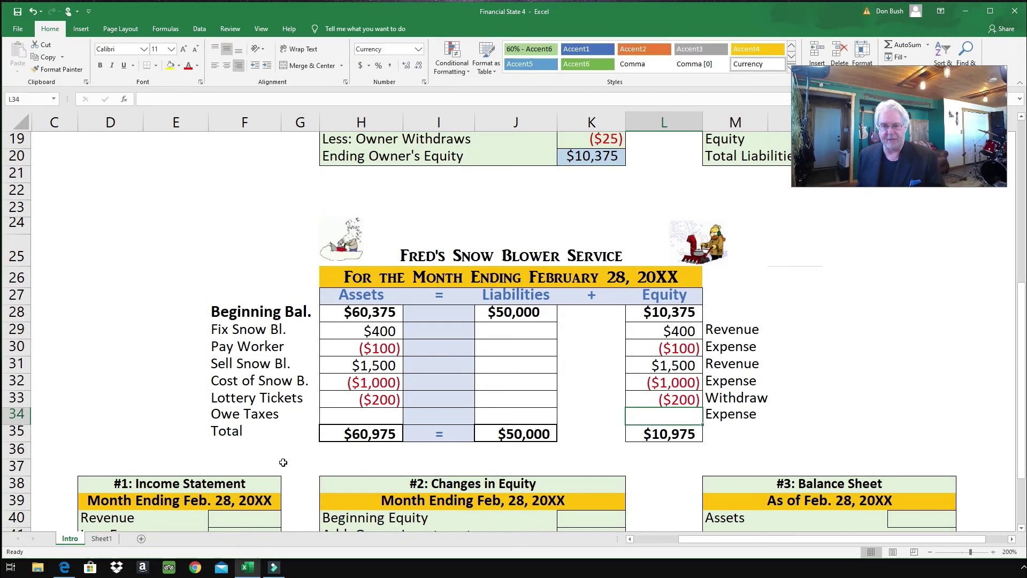
Record Owe Taxes in the February table as 300 under Liabilities and -300 under Equity
{"action": "key", "text": "Left"}
{"action": "key", "text": "Left"}
{"action": "key", "text": "Left"}
{"action": "key", "text": "Left"}
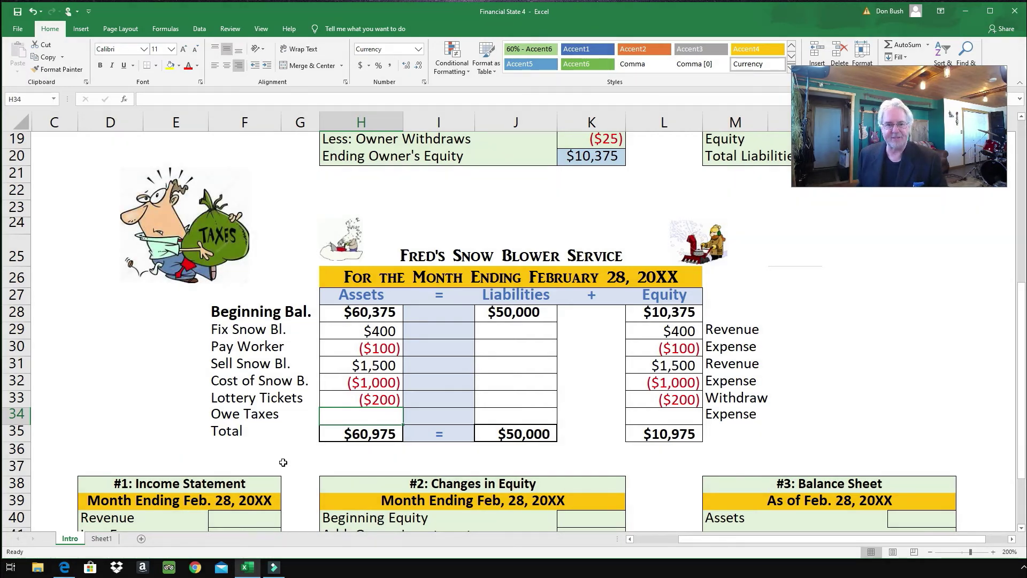
{"action": "key", "text": "Right"}
{"action": "key", "text": "Right"}
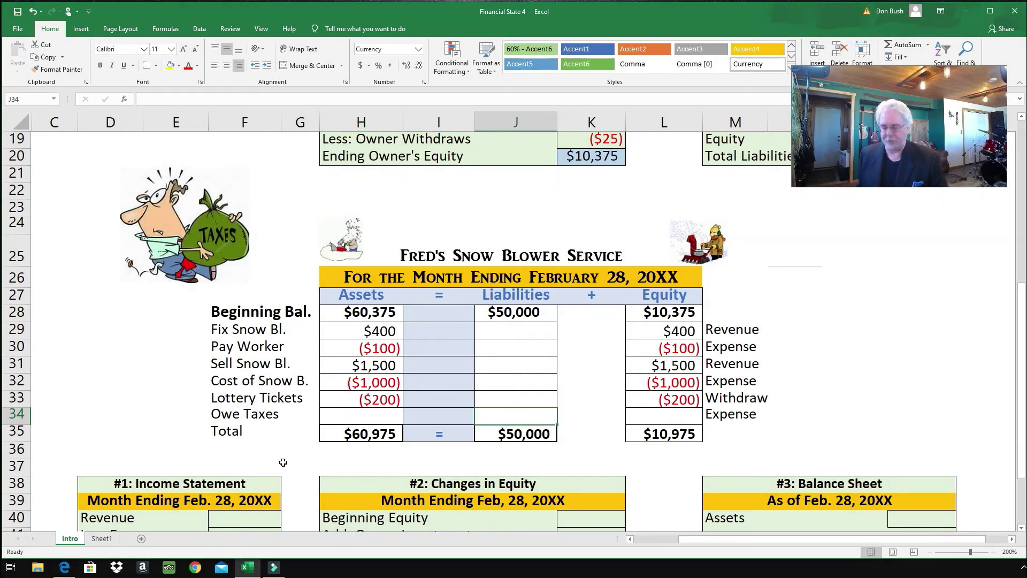
{"action": "type", "text": "300"}
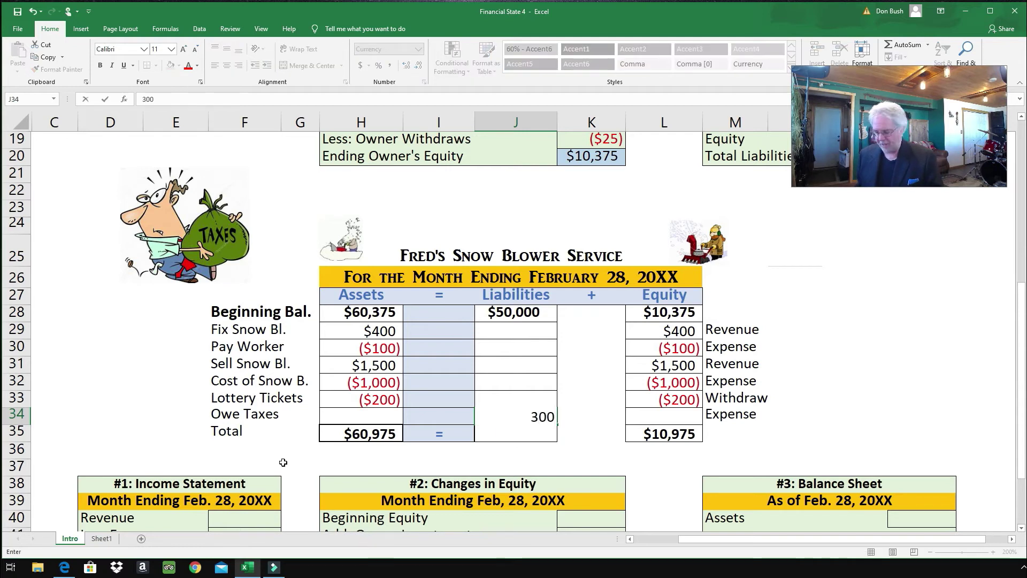
{"action": "key", "text": "ctrl+Return"}
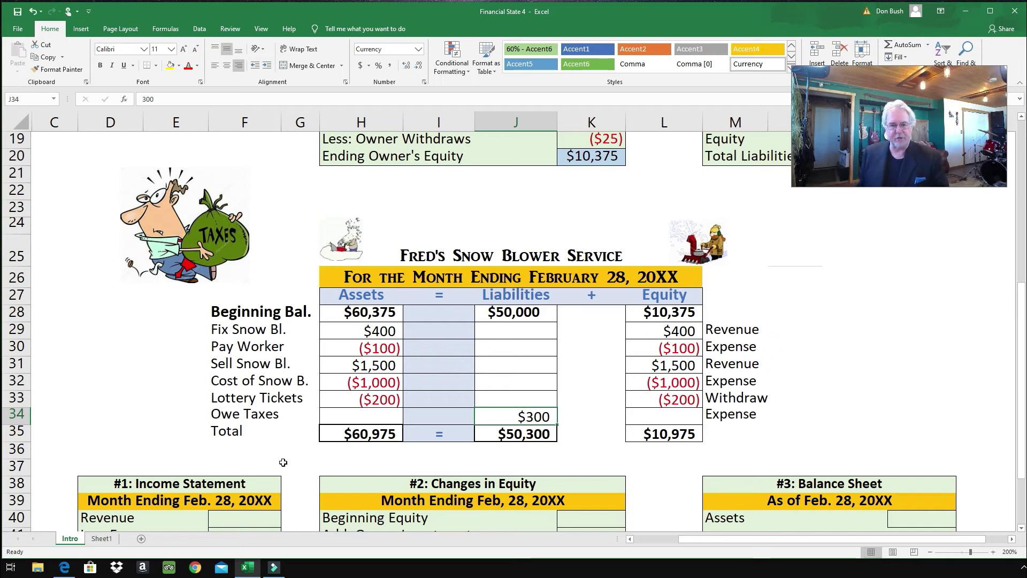
{"action": "key", "text": "Right"}
{"action": "key", "text": "Right"}
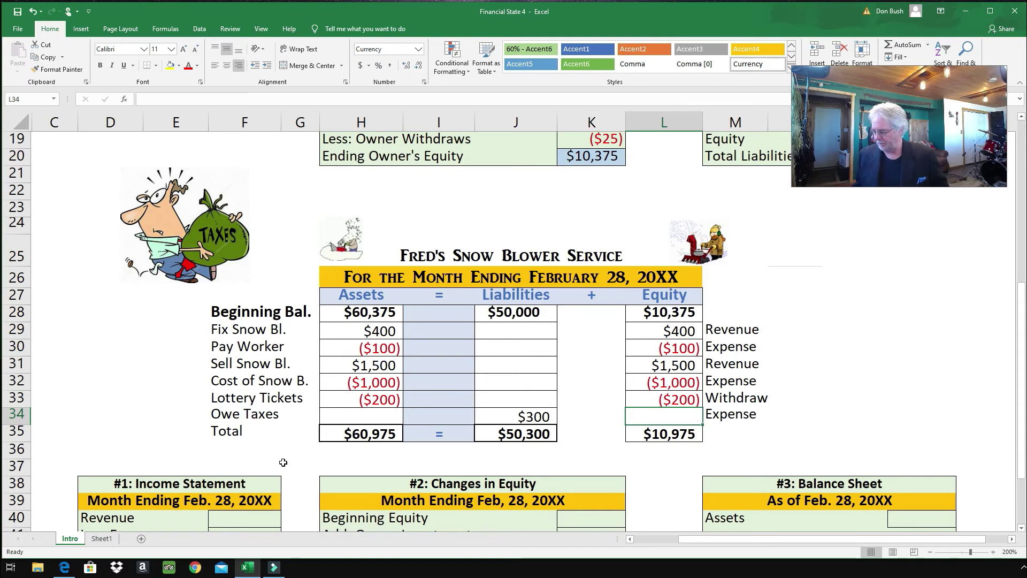
{"action": "type", "text": "-300"}
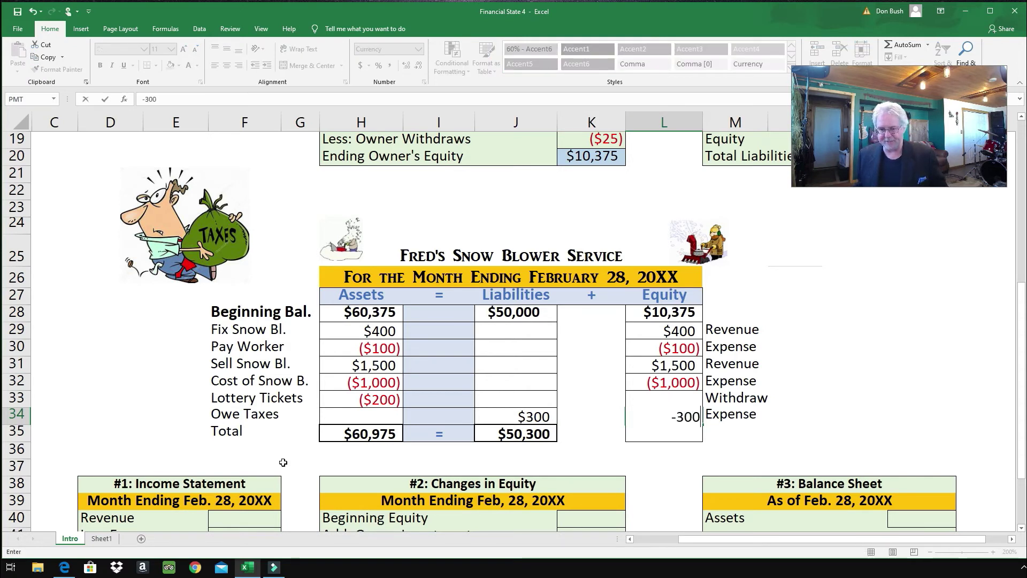
{"action": "key", "text": "Return"}
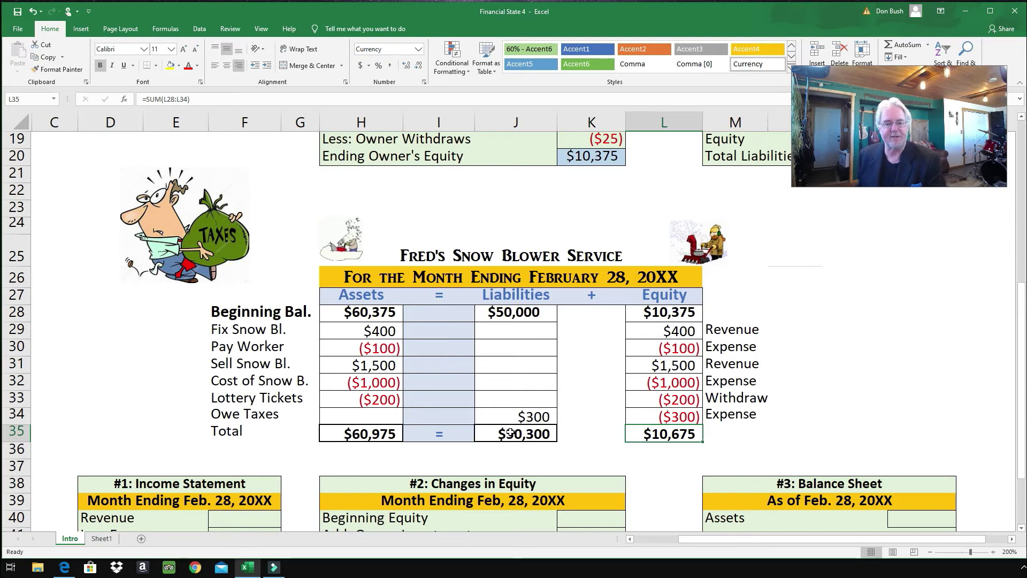
Enter 0 under Assets for Owe Taxes in the February table
{"action": "left_click", "coordinate": [359, 416]}
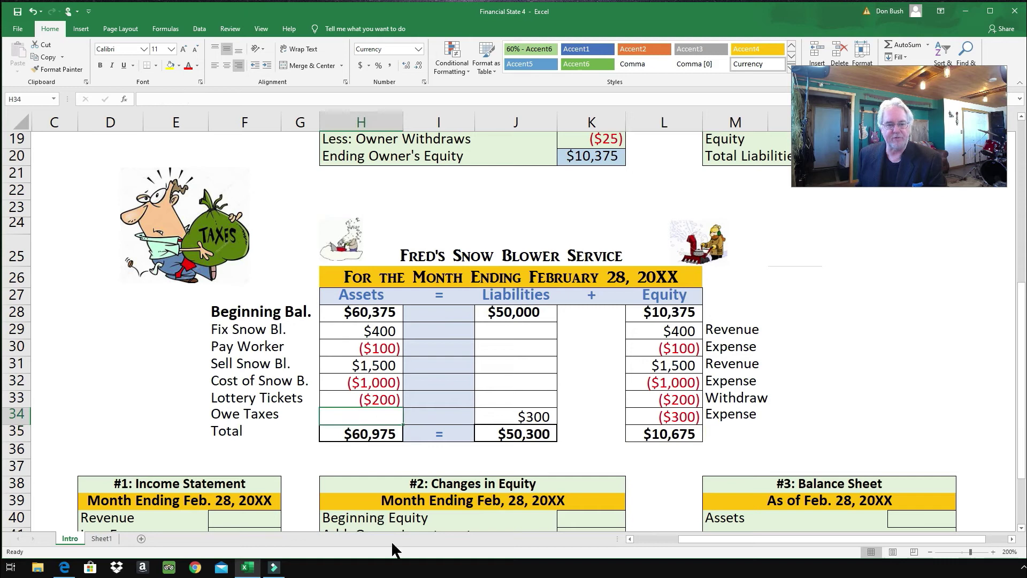
{"action": "type", "text": "0"}
{"action": "key", "text": "Return"}
{"action": "key", "text": "Up"}
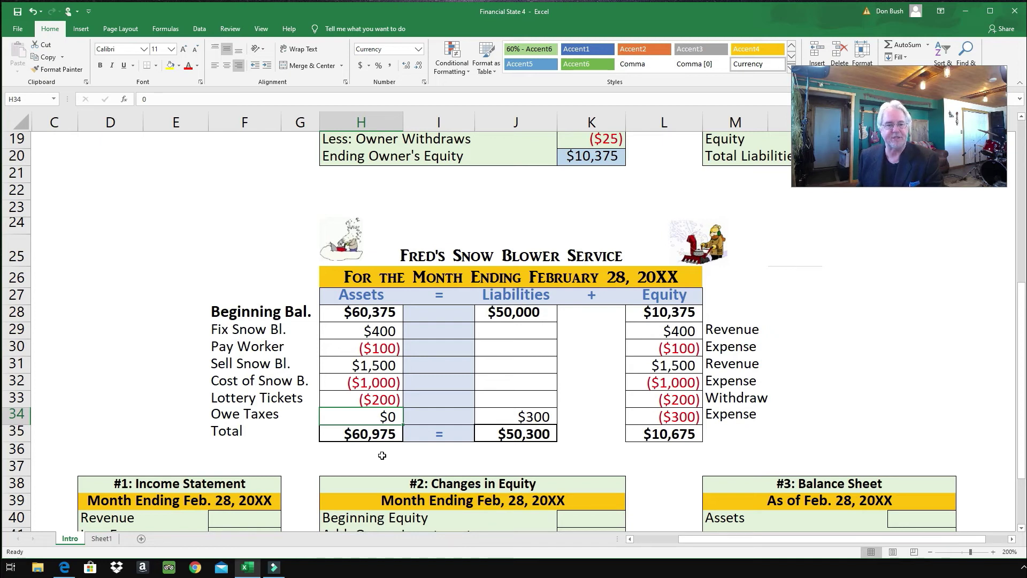
{"action": "left_click", "coordinate": [368, 435]}
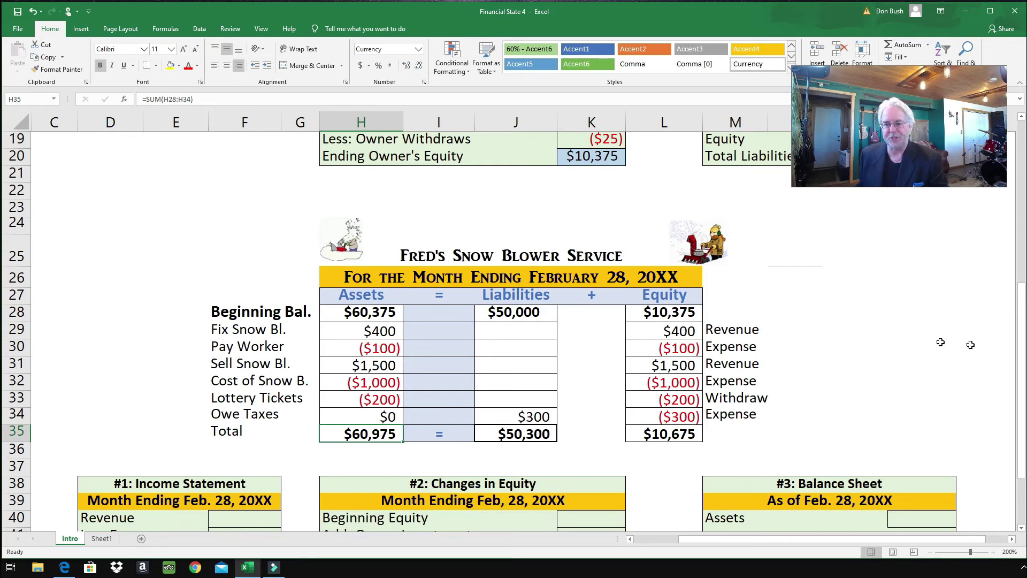
Enter 1,900 as Revenue in the February income statement
{"action": "left_click_drag", "start_coordinate": [1021, 355], "coordinate": [1022, 369]}
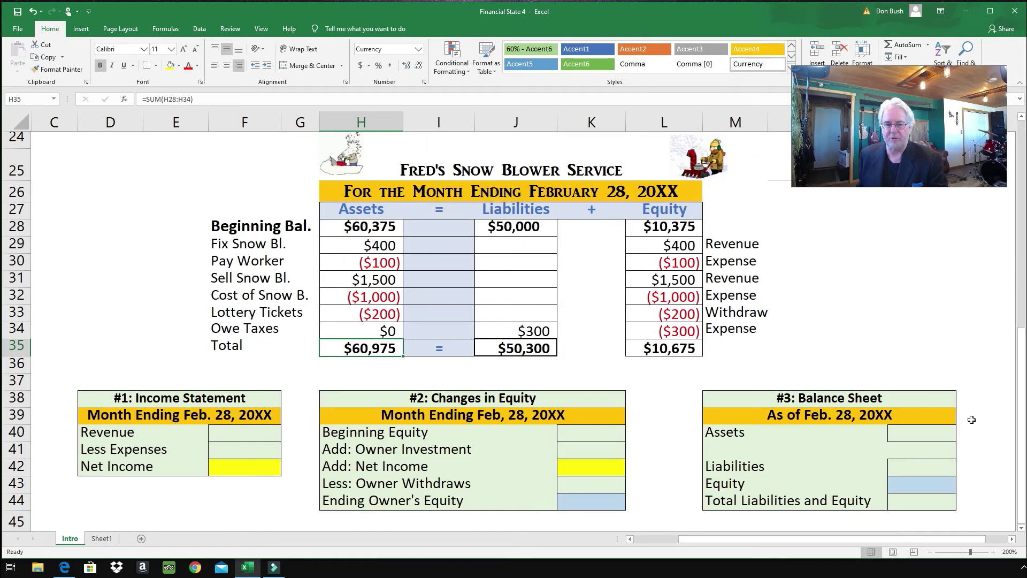
{"action": "left_click", "coordinate": [274, 432]}
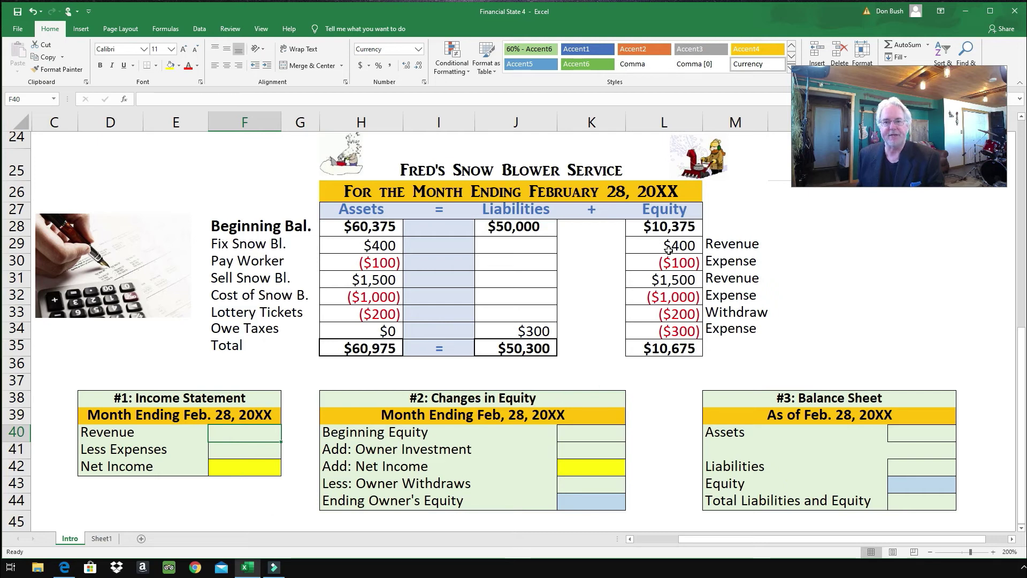
{"action": "left_click", "coordinate": [241, 433]}
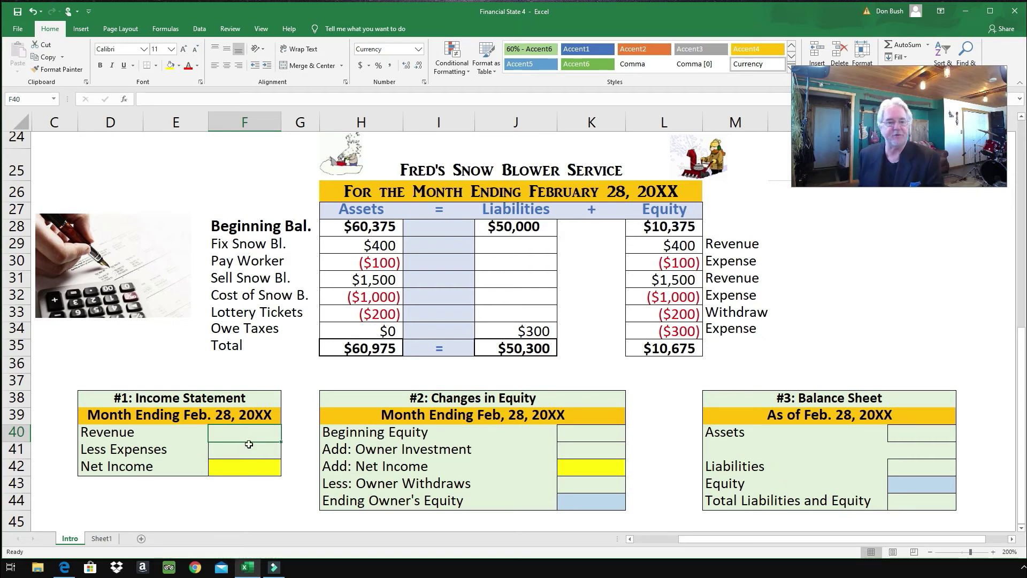
{"action": "type", "text": "1,90"}
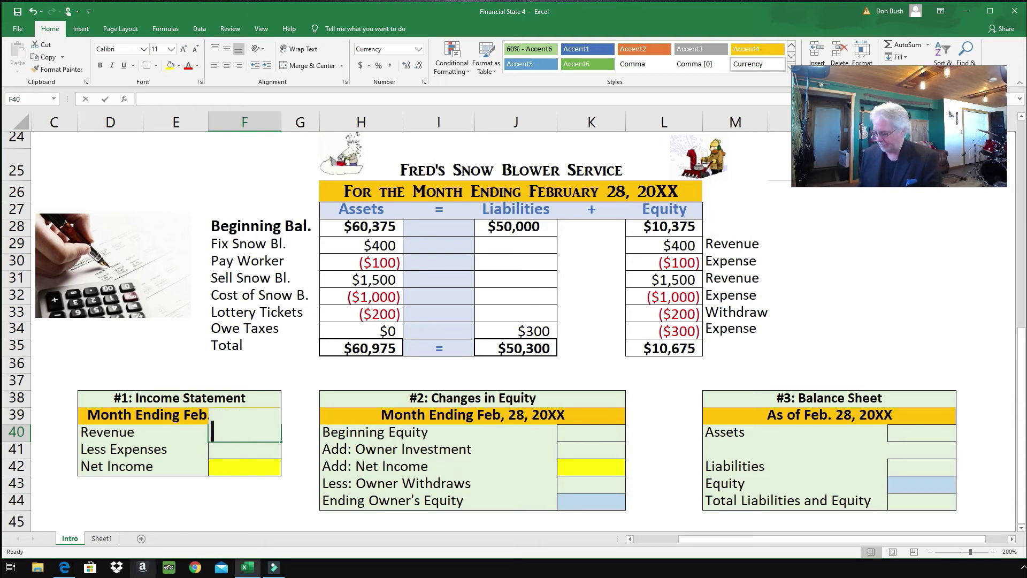
{"action": "type", "text": "00"}
{"action": "key", "text": "Return"}
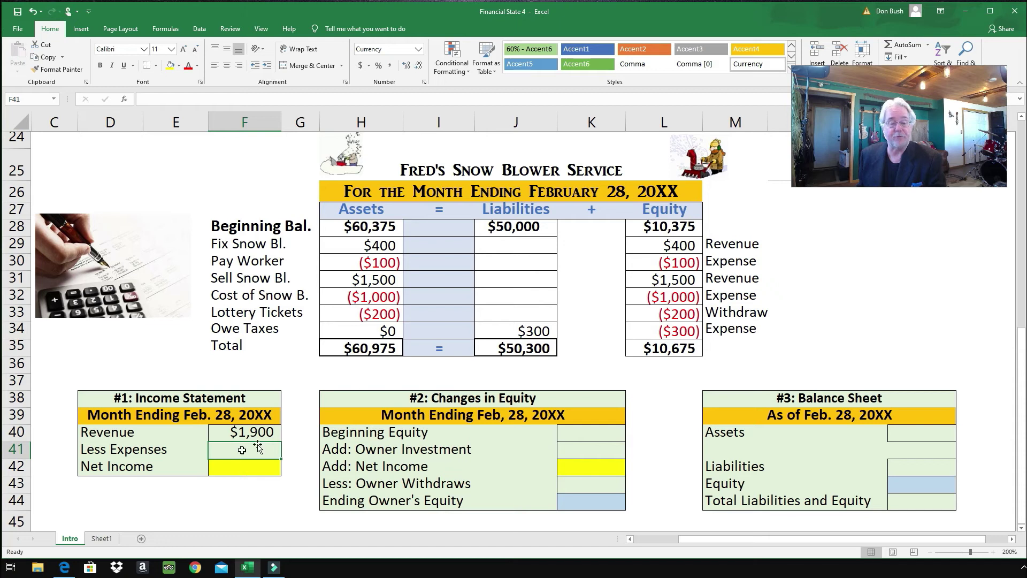
Enter -1400 as Less Expenses in the February income statement and calculate Net Income with =SUM(F40:F41)
{"action": "left_click", "coordinate": [232, 448]}
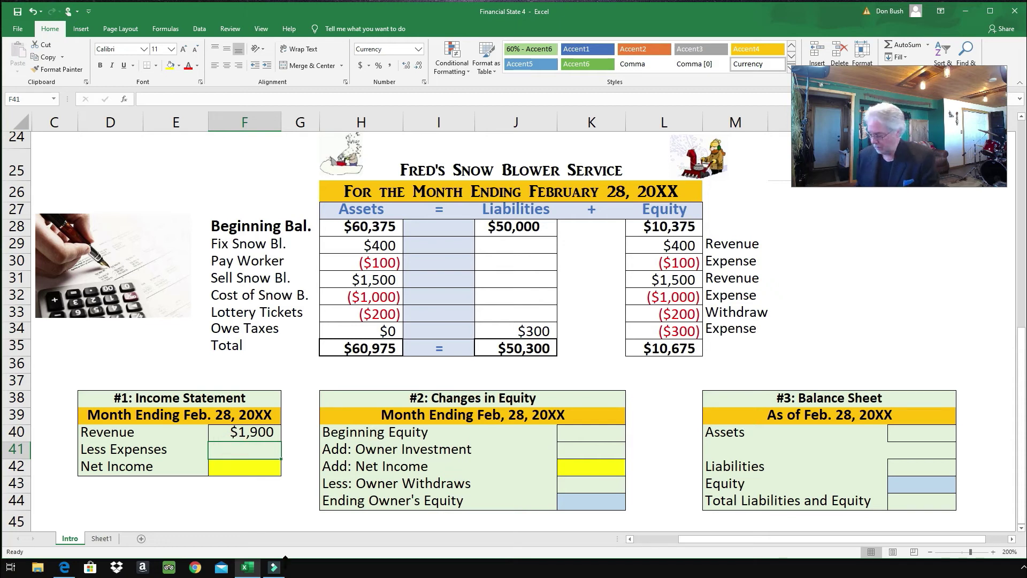
{"action": "type", "text": "-1400"}
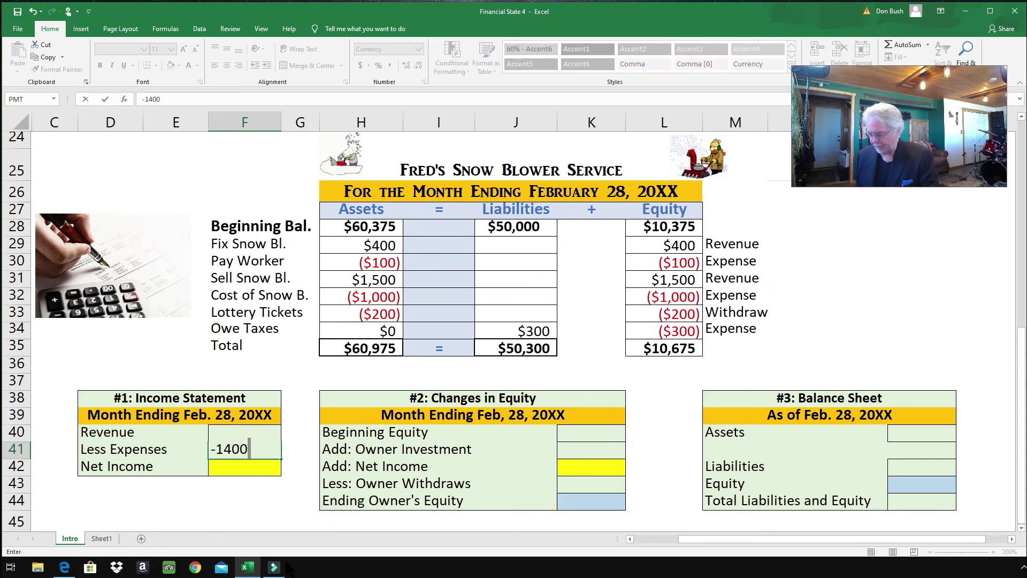
{"action": "key", "text": "Return"}
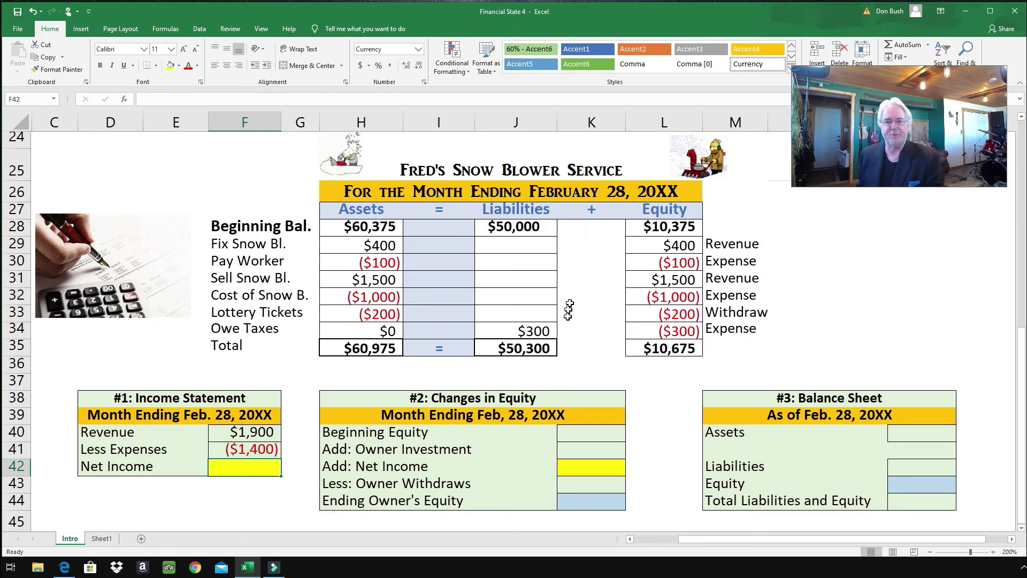
{"action": "left_click", "coordinate": [899, 47]}
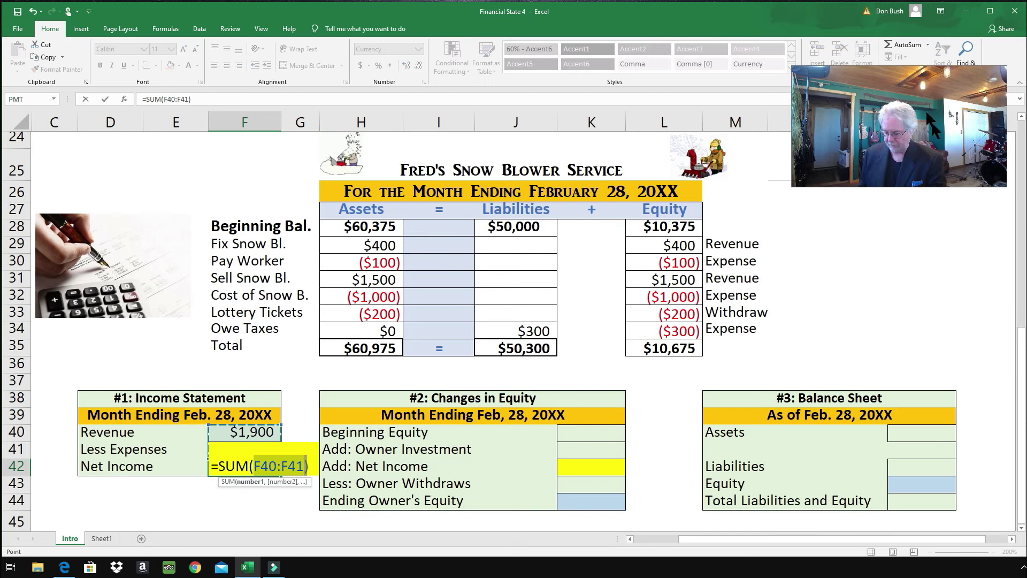
{"action": "key", "text": "Return"}
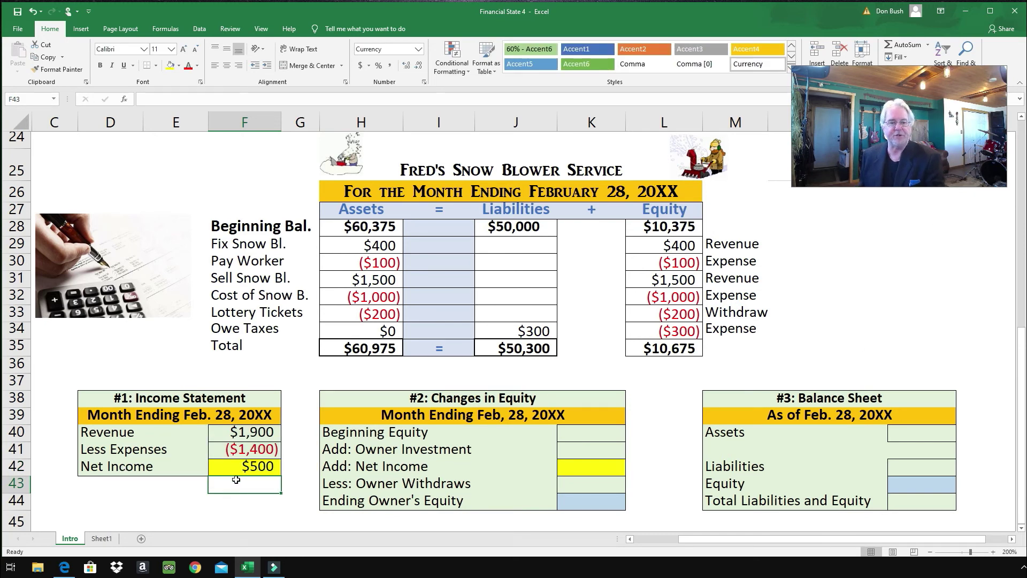
In the February Changes in Equity statement, enter 10375 as Beginning Equity and 0 as Owner Investment
{"action": "left_click", "coordinate": [602, 434]}
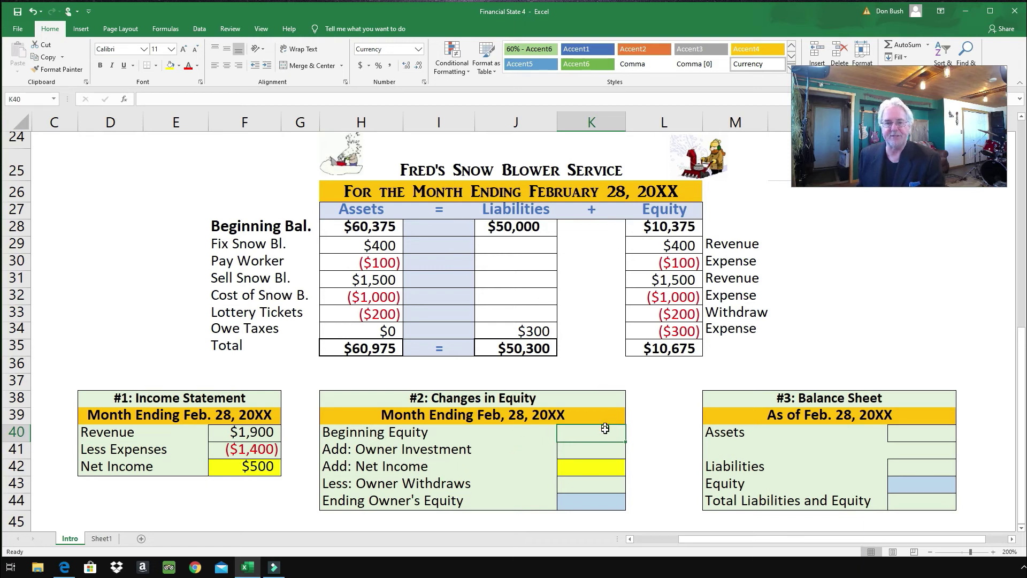
{"action": "type", "text": "10375"}
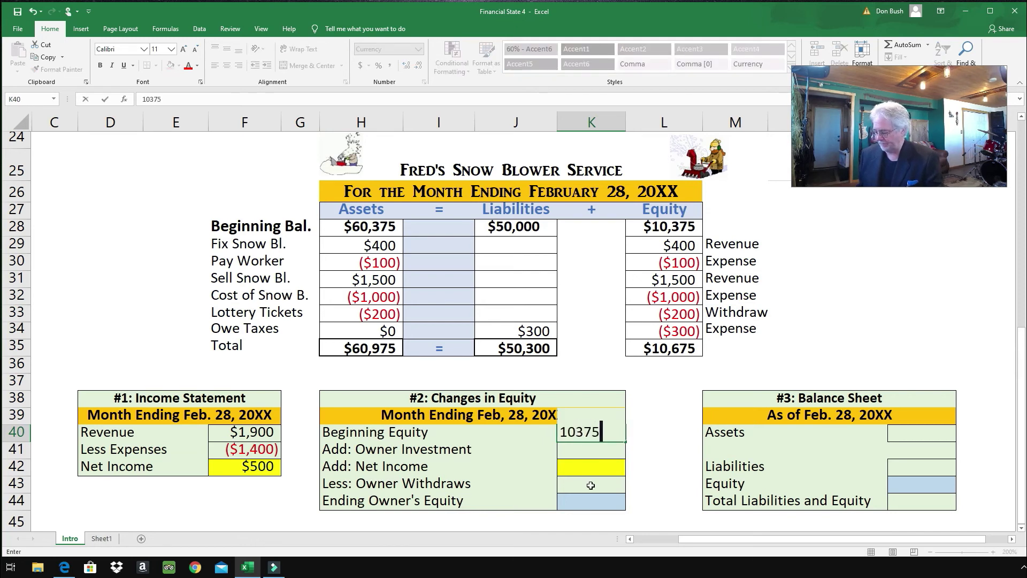
{"action": "key", "text": "Return"}
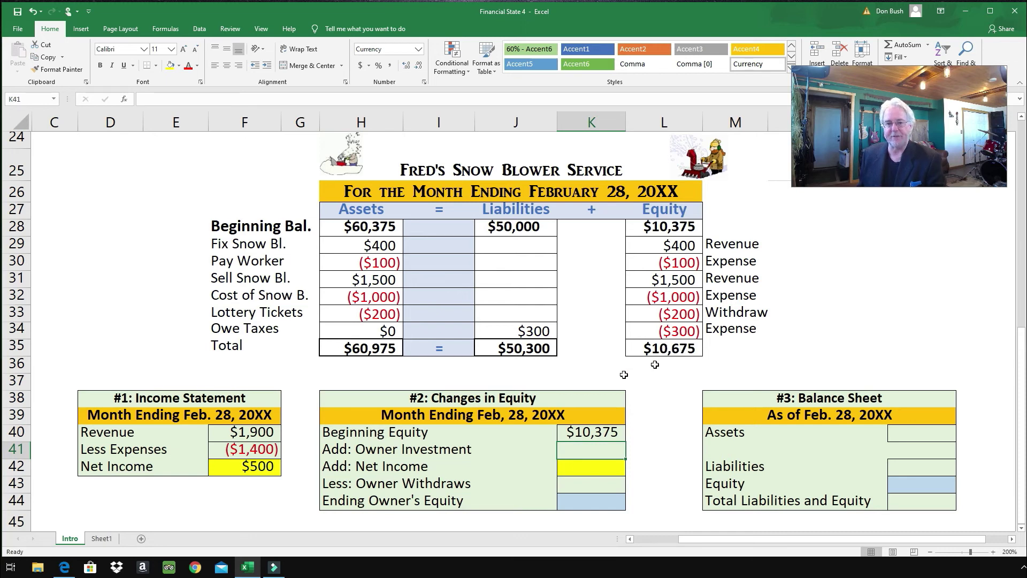
{"action": "left_click", "coordinate": [609, 454]}
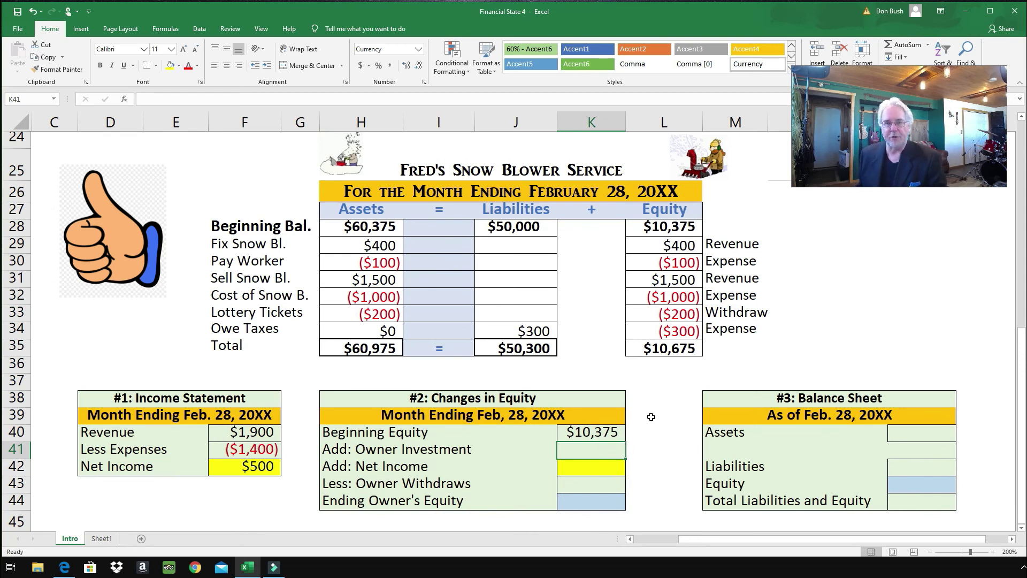
{"action": "type", "text": "0"}
{"action": "key", "text": "Return"}
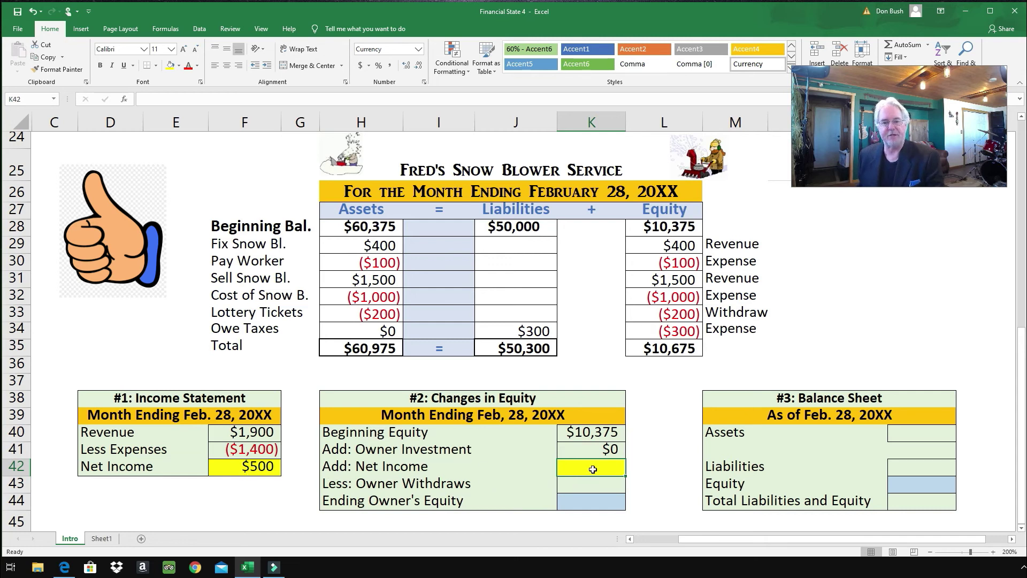
In the February Changes in Equity statement, enter 500 as Net Income and -200 as Owner Withdraws
{"action": "type", "text": "500"}
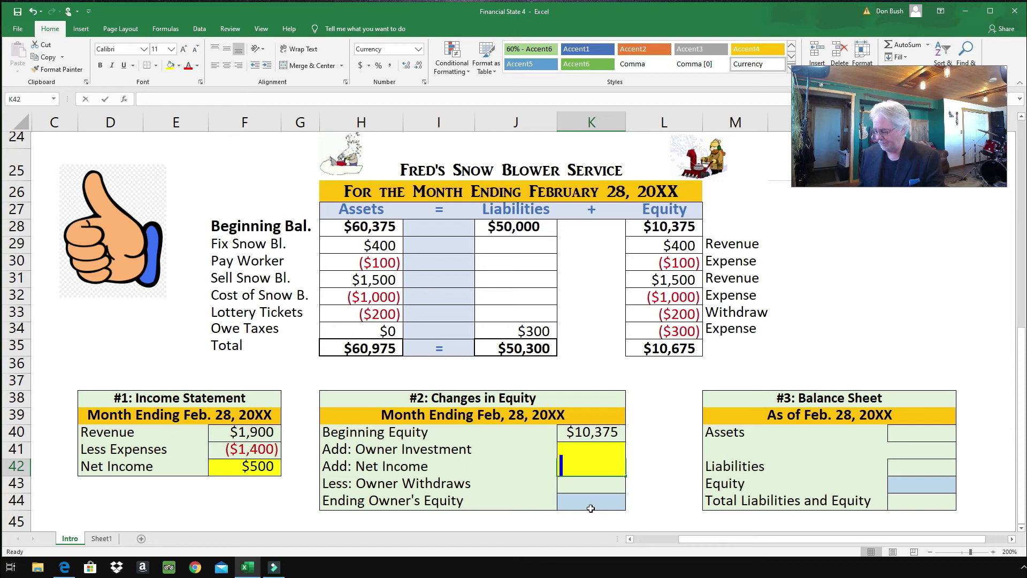
{"action": "key", "text": "Return"}
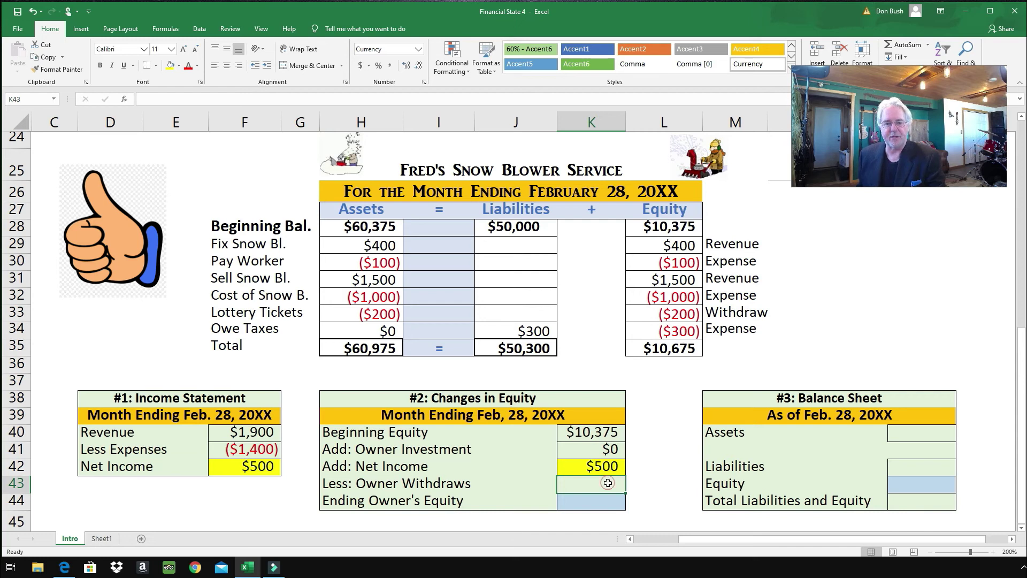
{"action": "type", "text": "-200"}
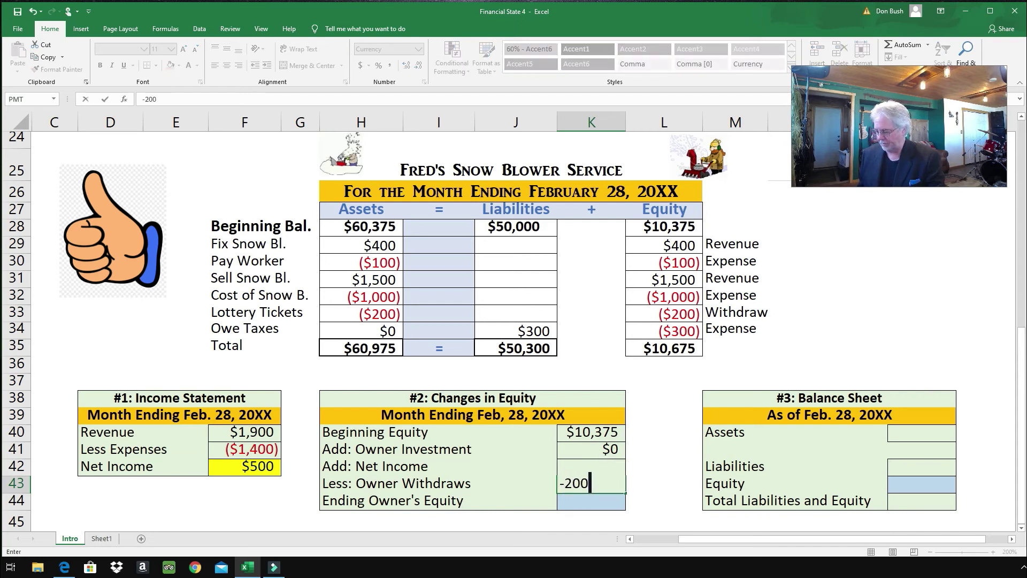
{"action": "key", "text": "Return"}
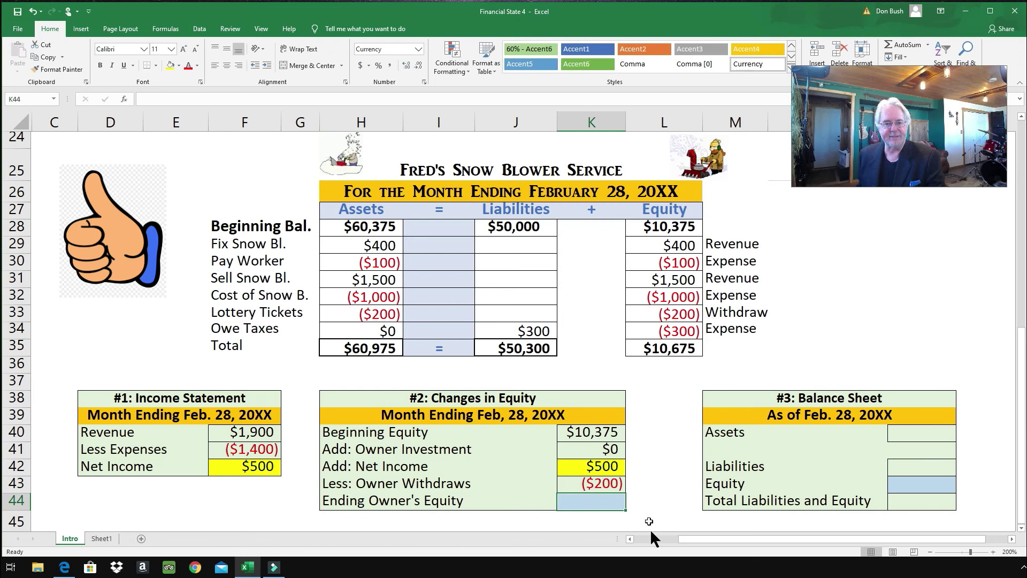
Calculate Ending Owner's Equity with AutoSum in the February Changes in Equity statement
{"action": "left_click", "coordinate": [900, 43]}
{"action": "key", "text": "Return"}
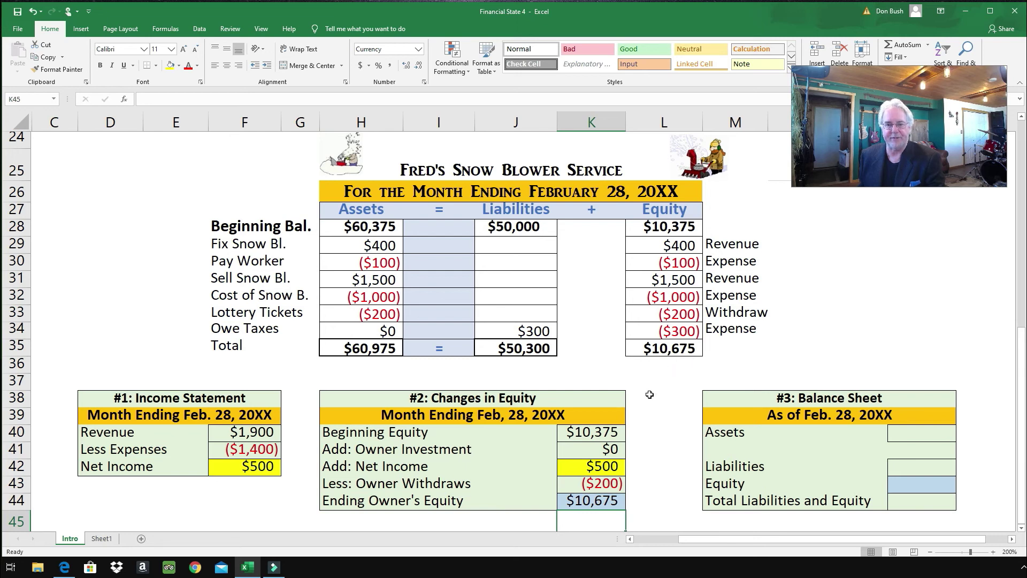
Enter 60975 as Assets in the February balance sheet
{"action": "left_click", "coordinate": [921, 437]}
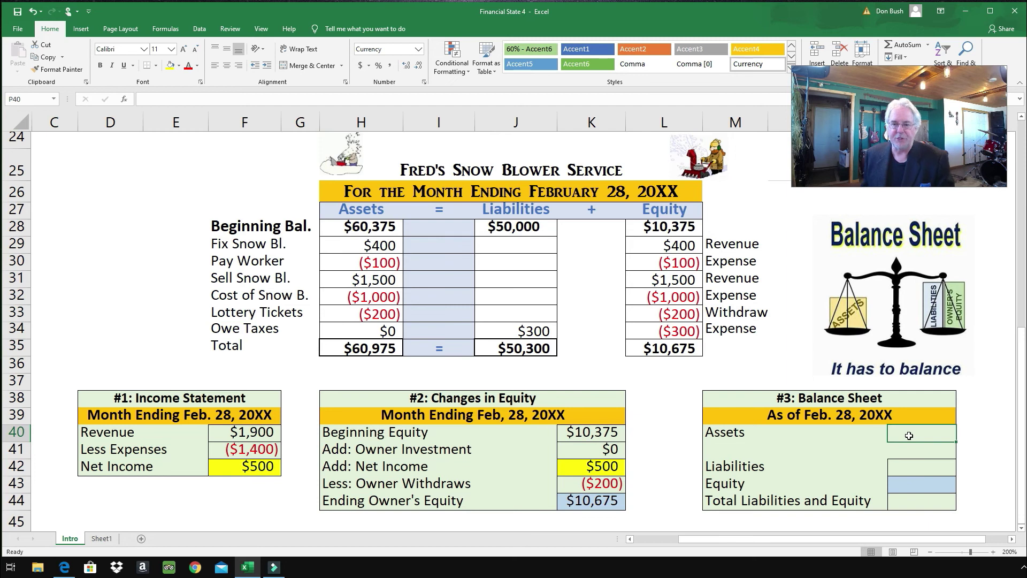
{"action": "type", "text": "6"}
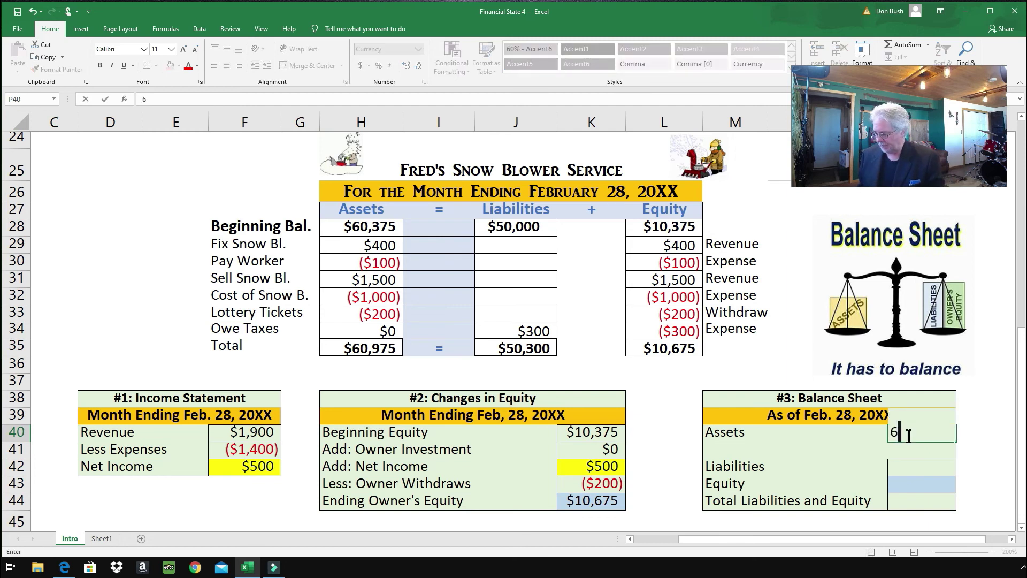
{"action": "type", "text": "0975"}
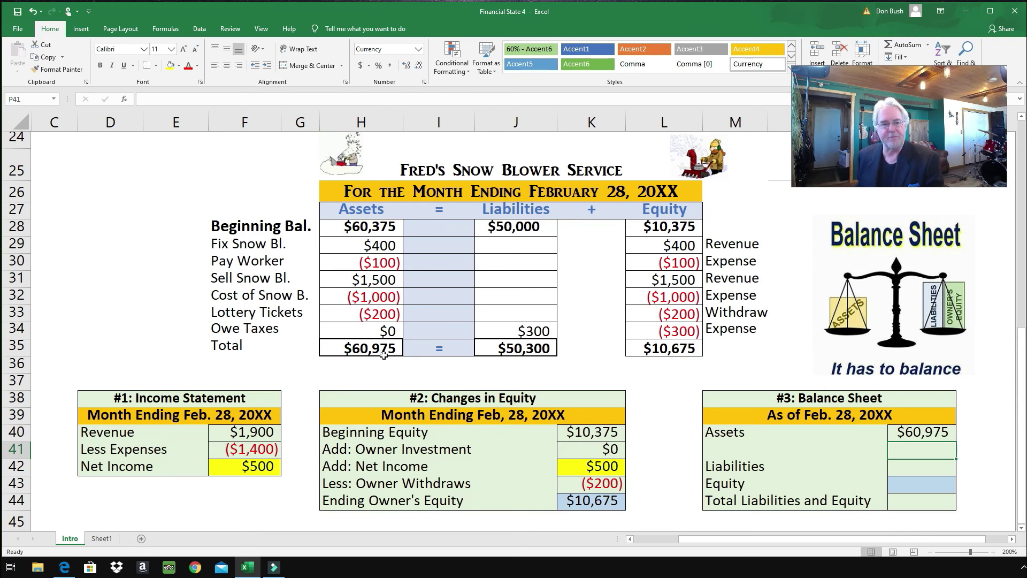
Enter the February liabilities total, 50300, as Liabilities in the balance sheet
{"action": "left_click", "coordinate": [376, 350]}
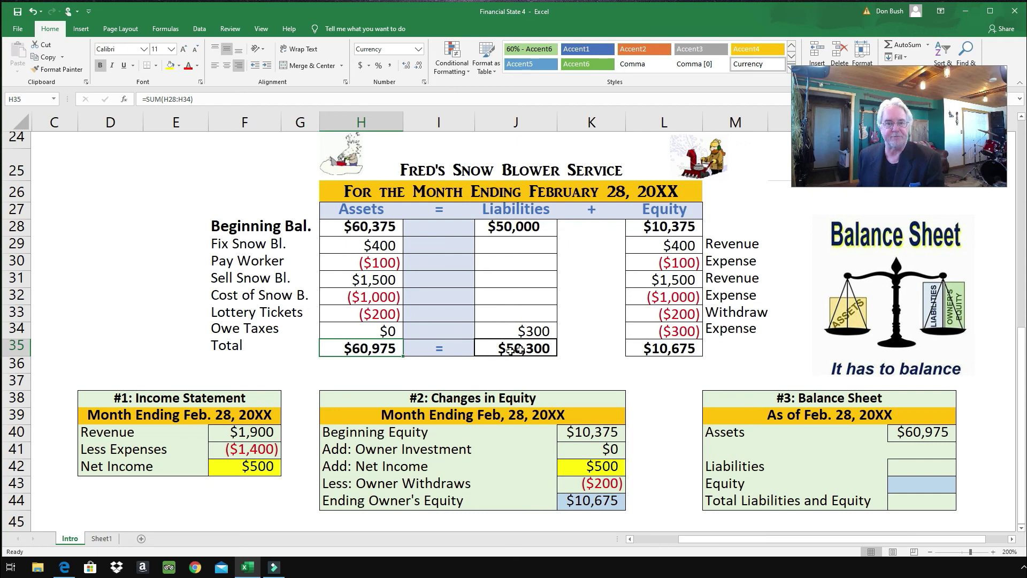
{"action": "left_click", "coordinate": [519, 349]}
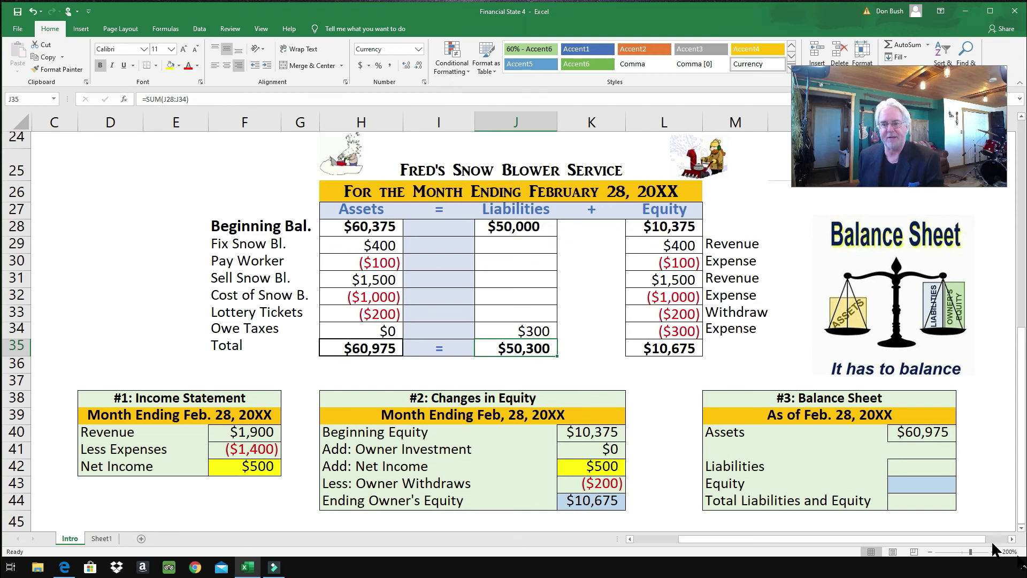
{"action": "left_click", "coordinate": [925, 473]}
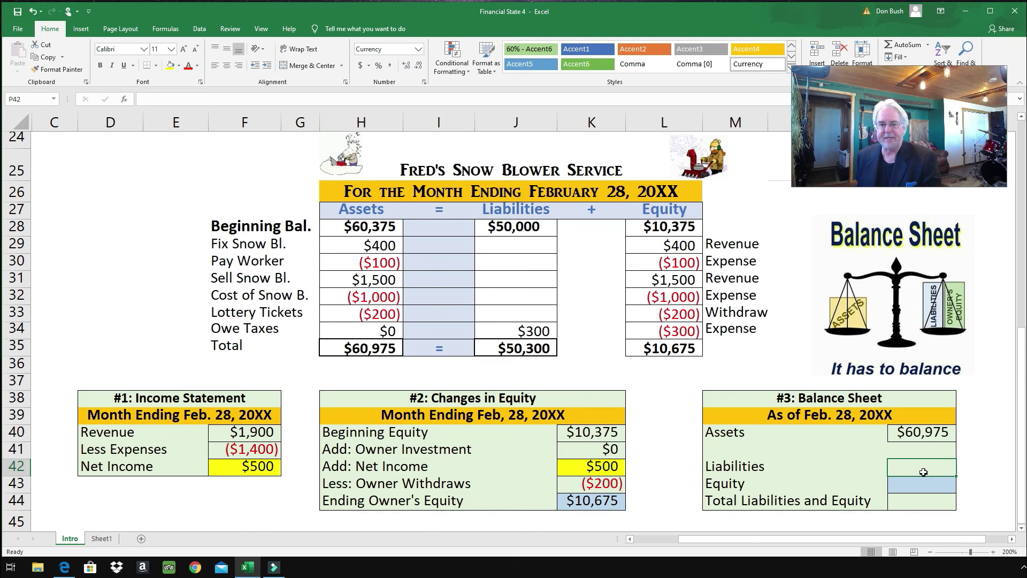
{"action": "type", "text": "50300"}
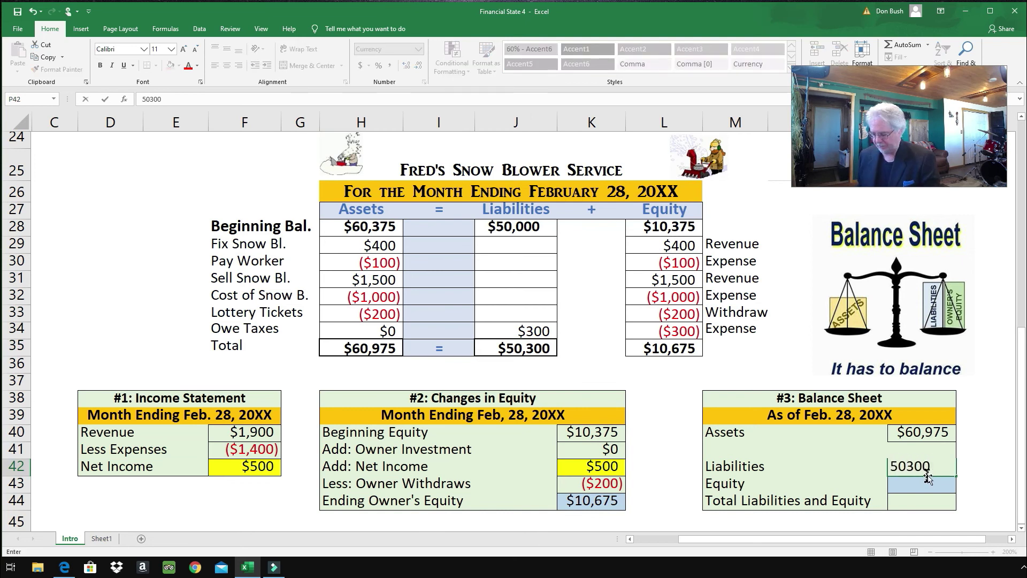
{"action": "key", "text": "Return"}
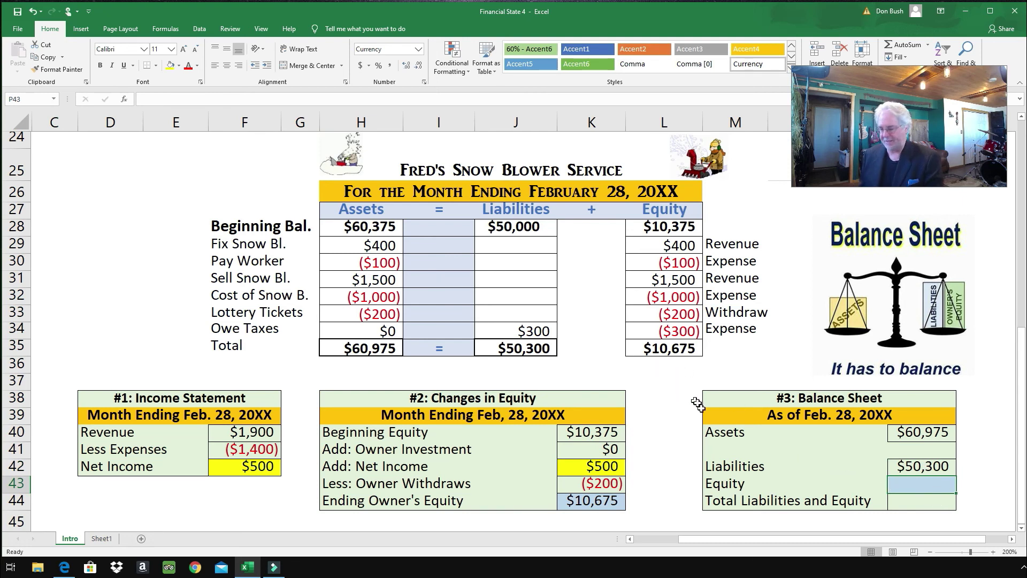
Enter 10675 as Equity in the February balance sheet and calculate Total Liabilities and Equity with AutoSum
{"action": "type", "text": "10675"}
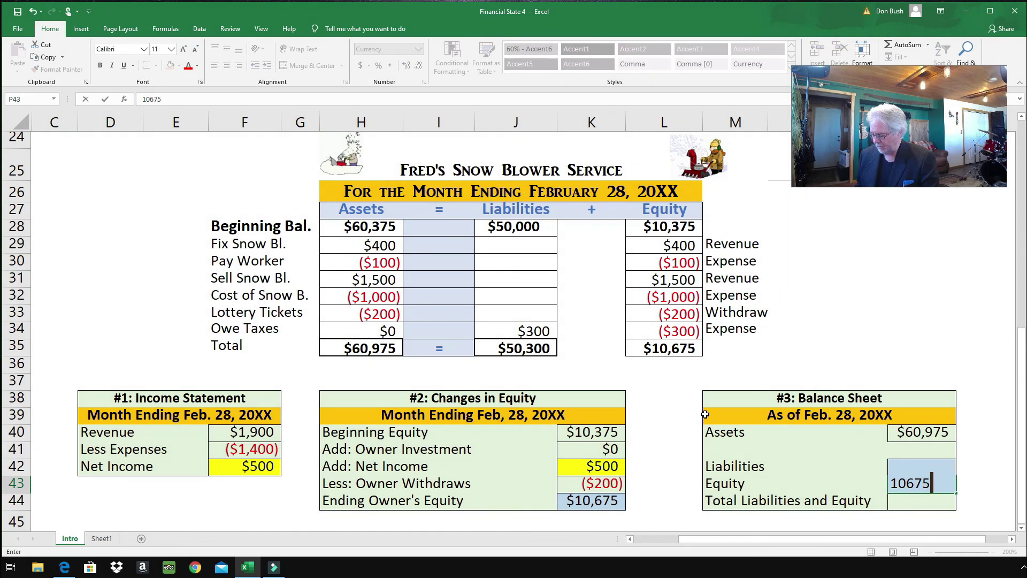
{"action": "key", "text": "Return"}
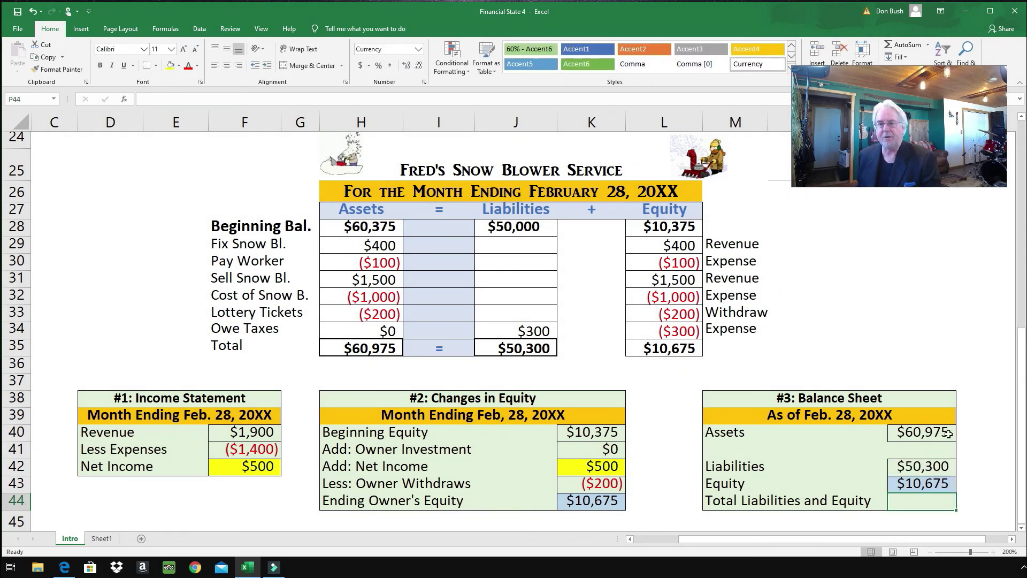
{"action": "left_click", "coordinate": [894, 43]}
{"action": "key", "text": "Return"}
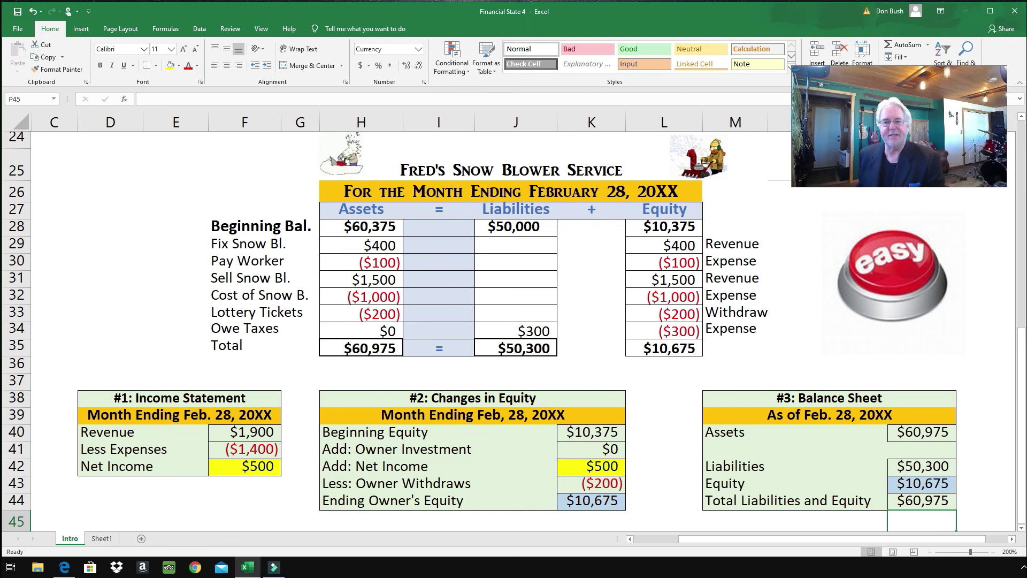
{"action": "left_click_drag", "start_coordinate": [1022, 367], "coordinate": [1025, 327]}
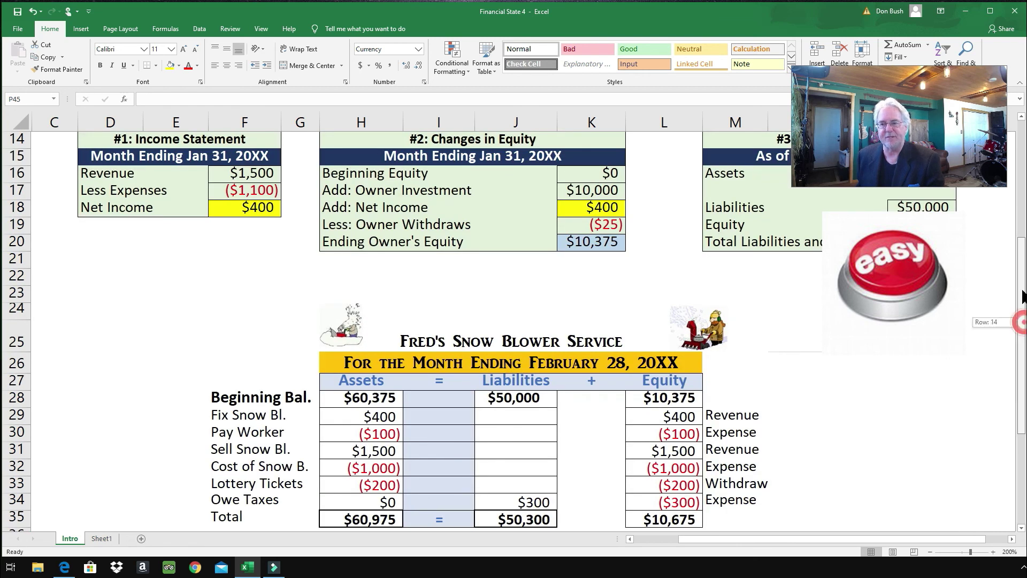
{"action": "left_click", "coordinate": [1019, 224]}
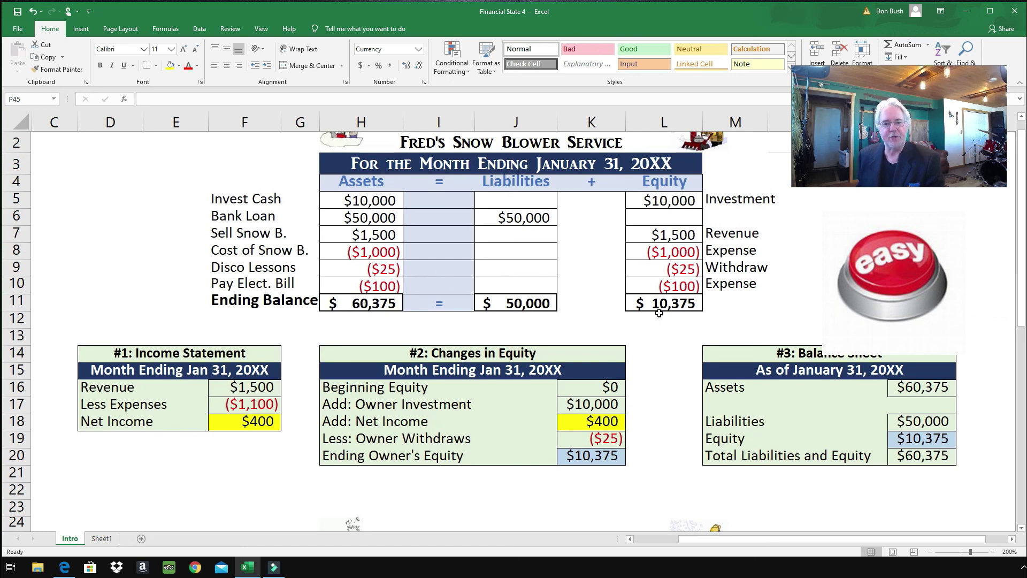
{"action": "left_click_drag", "start_coordinate": [1023, 302], "coordinate": [1023, 378]}
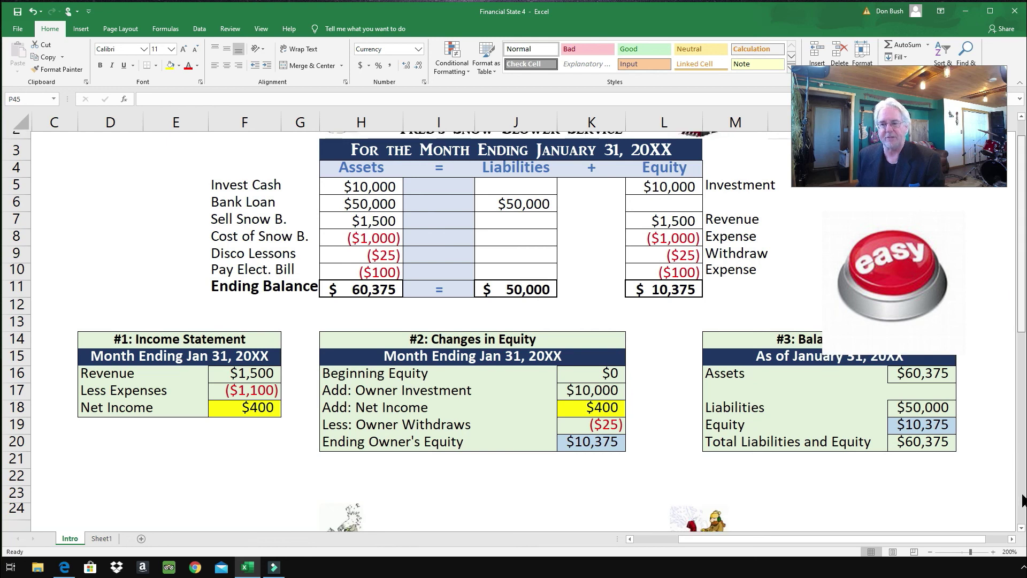
{"action": "scroll", "coordinate": [1022, 455], "scroll_direction": "down", "scroll_amount": 6}
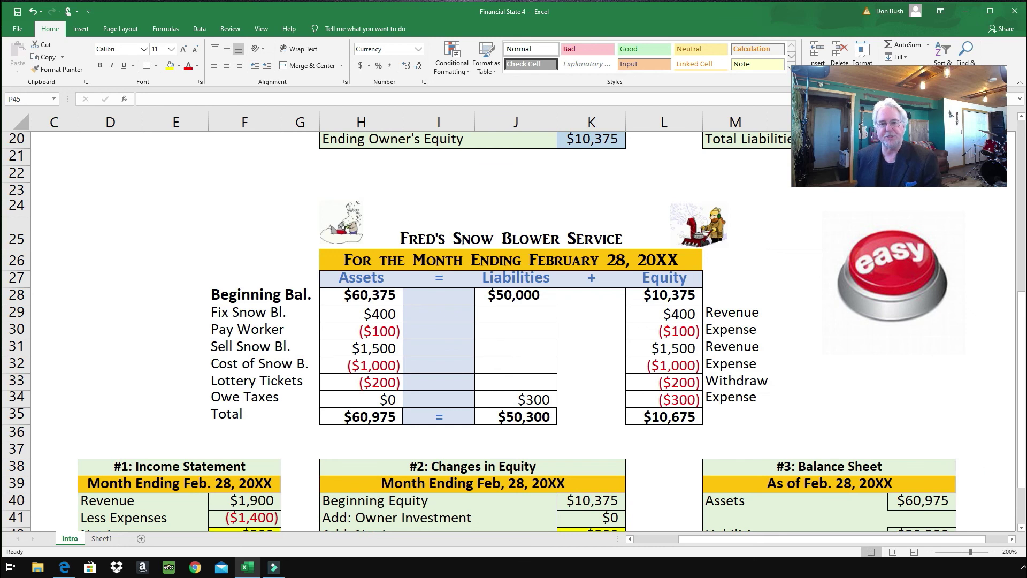
{"action": "left_click_drag", "start_coordinate": [1022, 455], "coordinate": [1020, 490]}
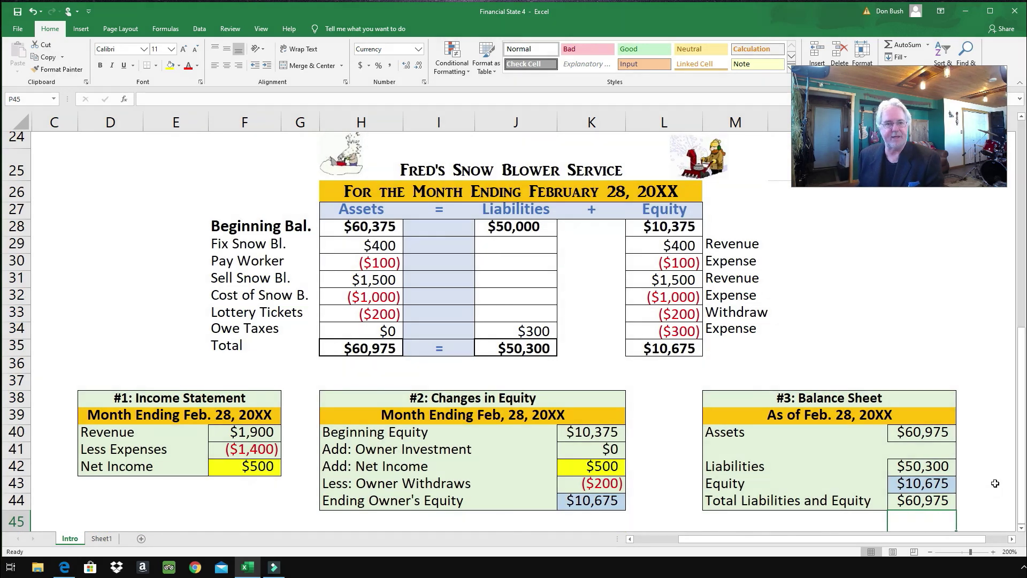